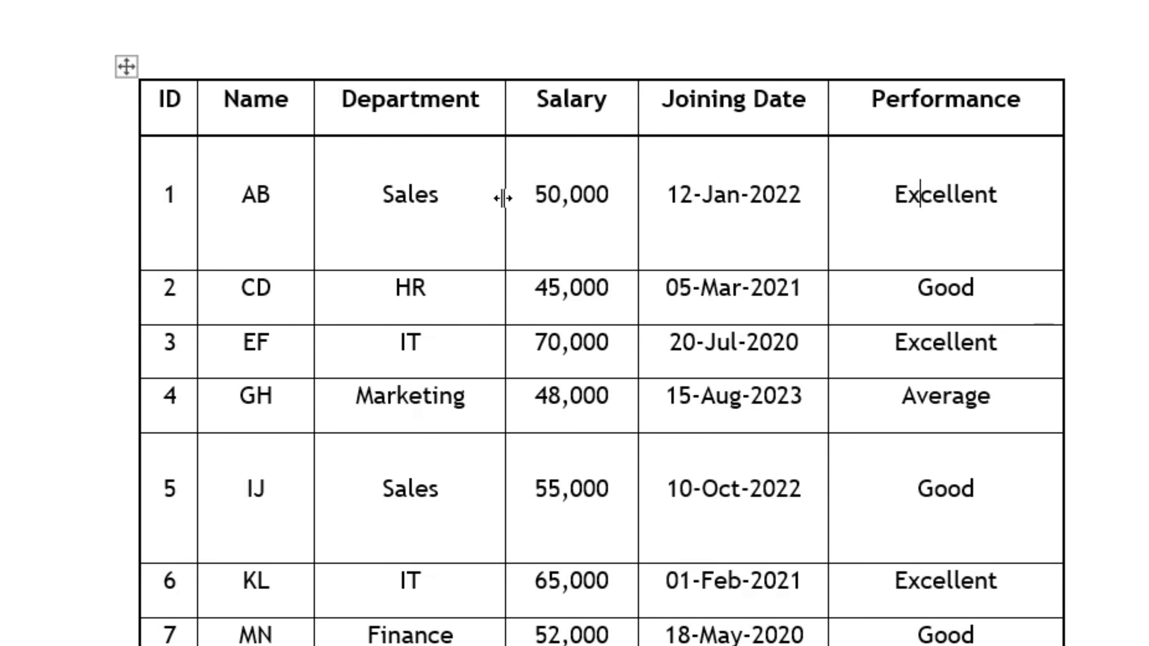
Narrow the Department column by moving its right border, and make the ID 2 row taller by lowering its bottom border.
drag(502, 198, 482, 253)
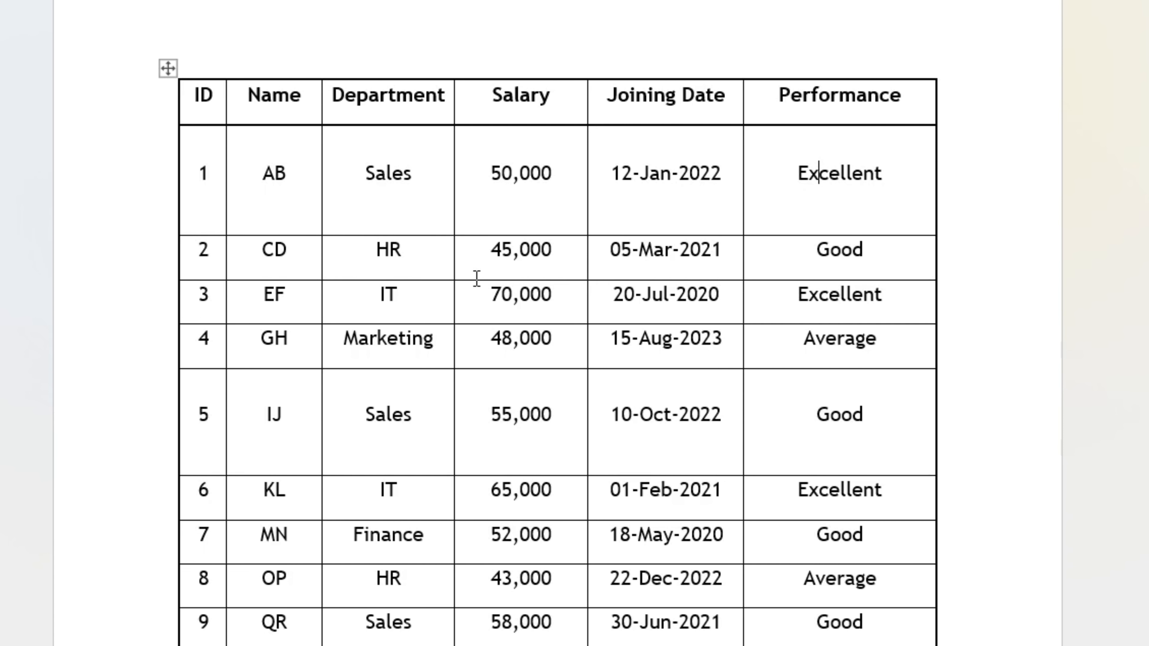
drag(474, 281, 492, 380)
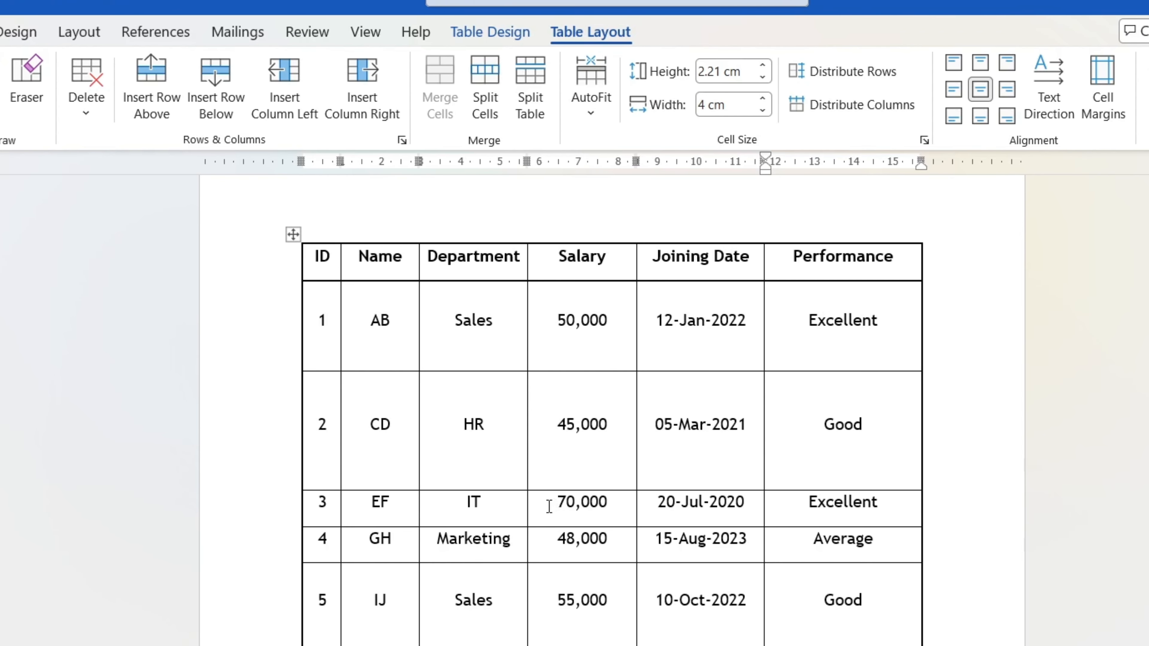
Set the height of the ID 3 row to 3 cm.
click(533, 388)
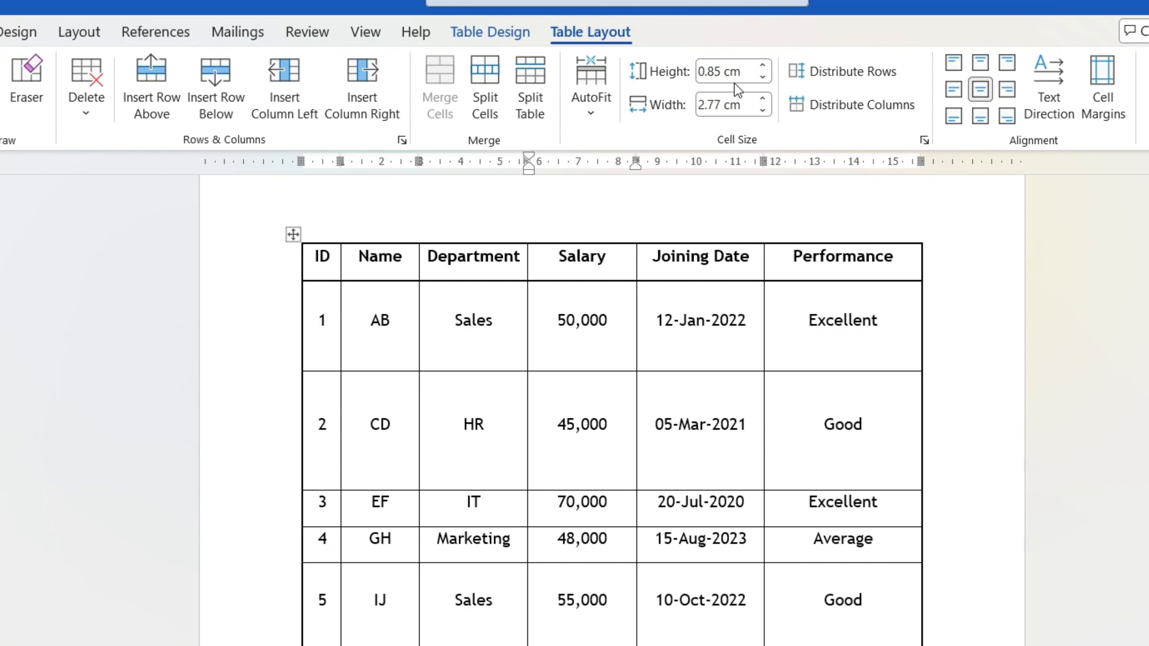
click(722, 79)
drag(724, 76, 676, 81)
text(3)
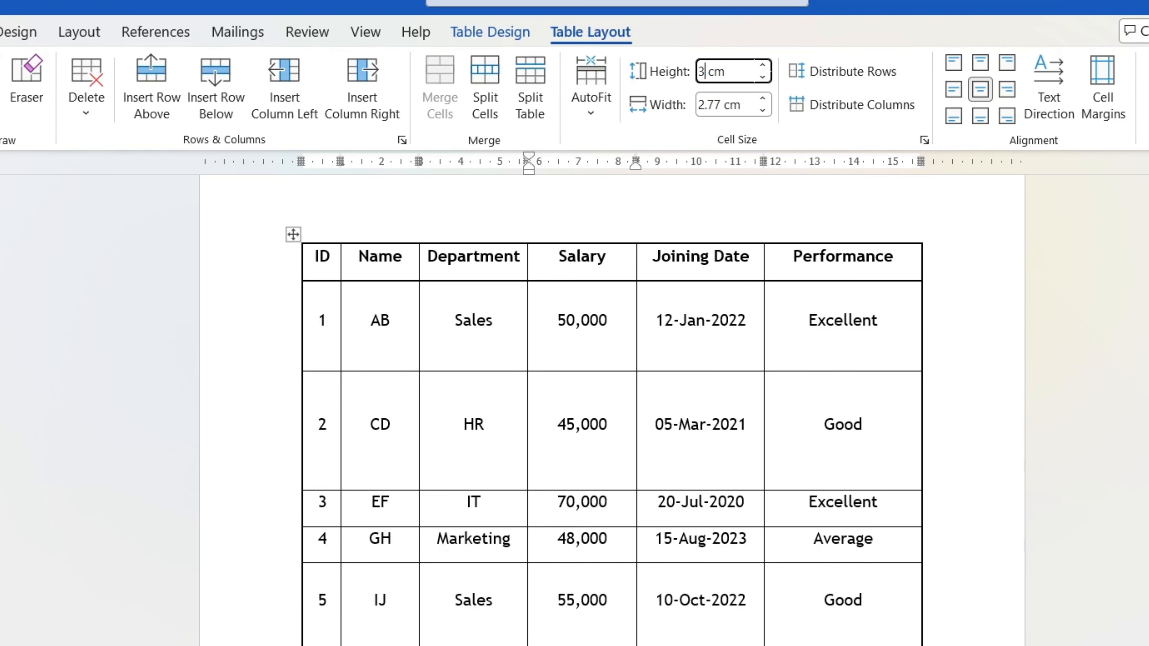
key(Return)
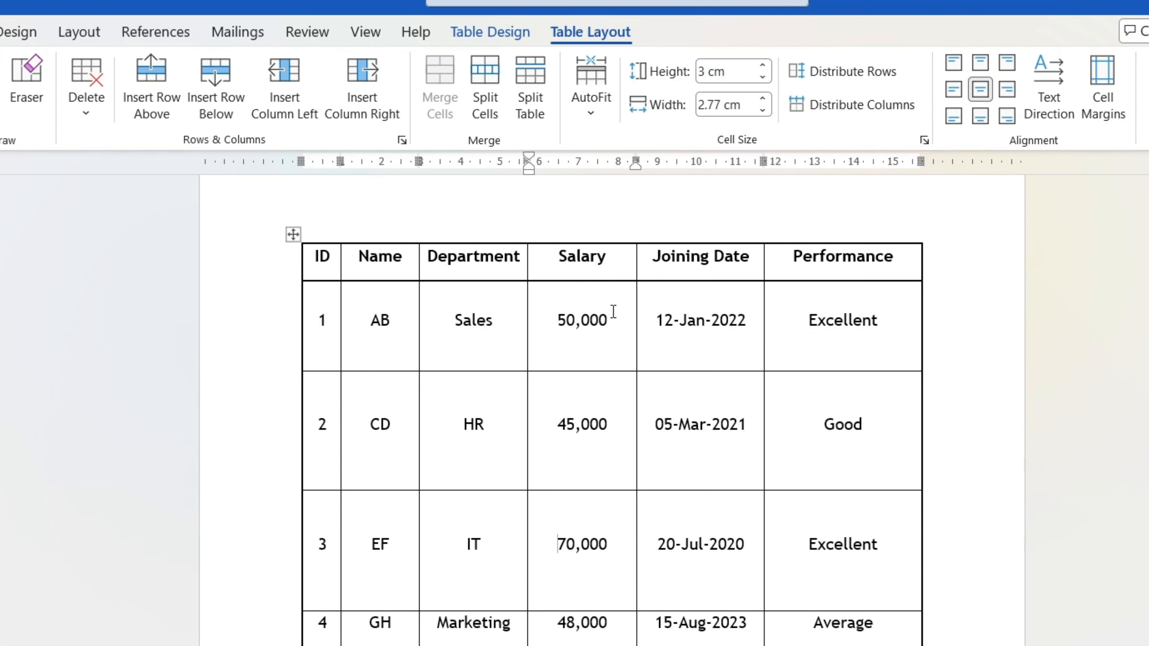
Set the Salary column's width to 4 cm.
click(625, 333)
click(697, 106)
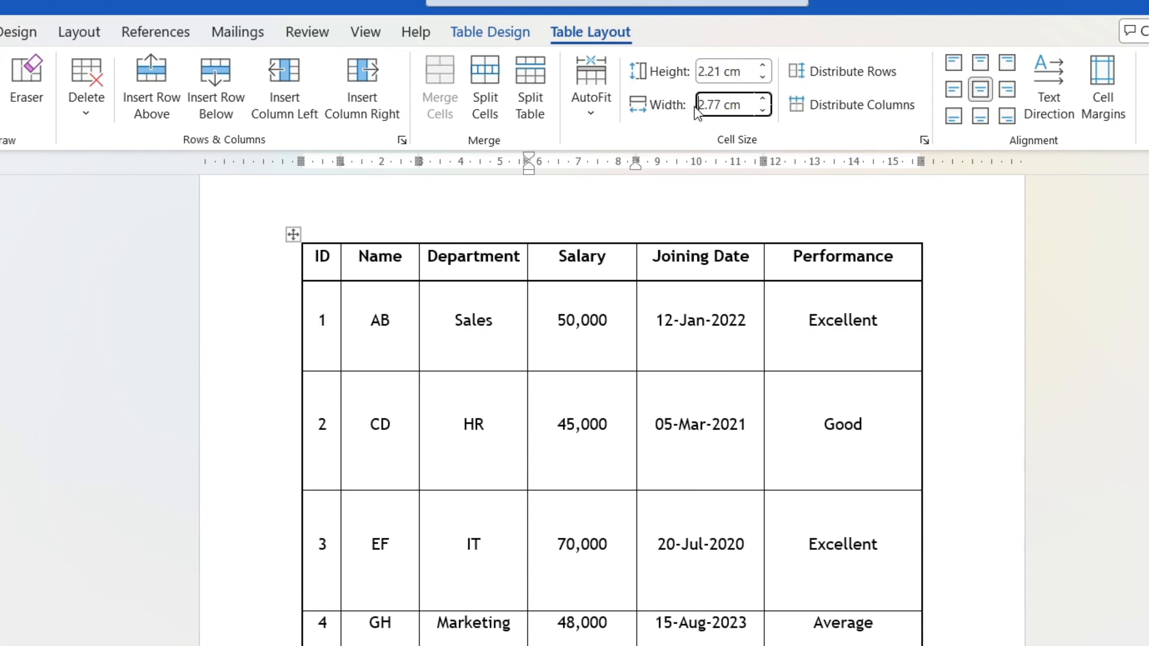
double_click(717, 109)
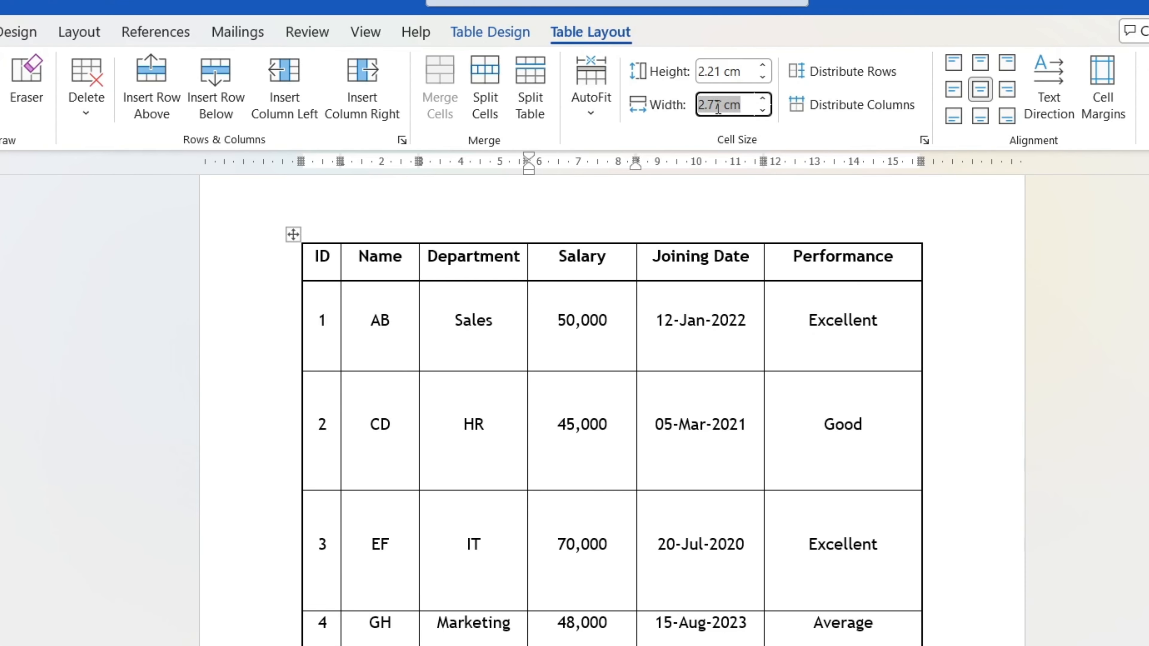
text(4)
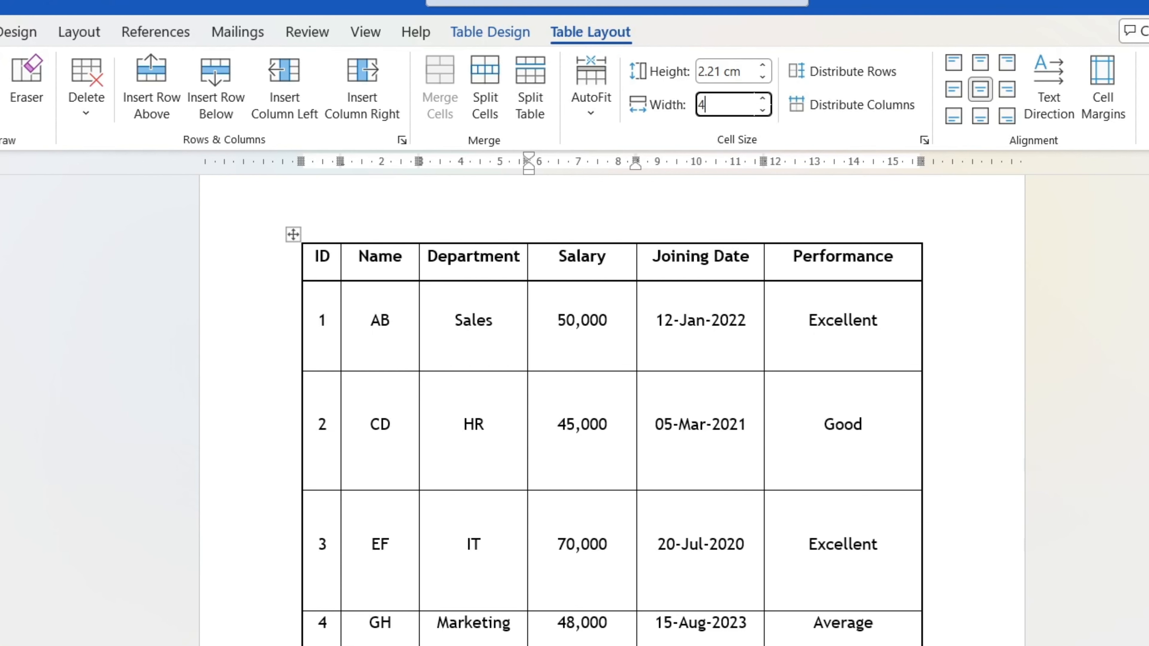
key(Return)
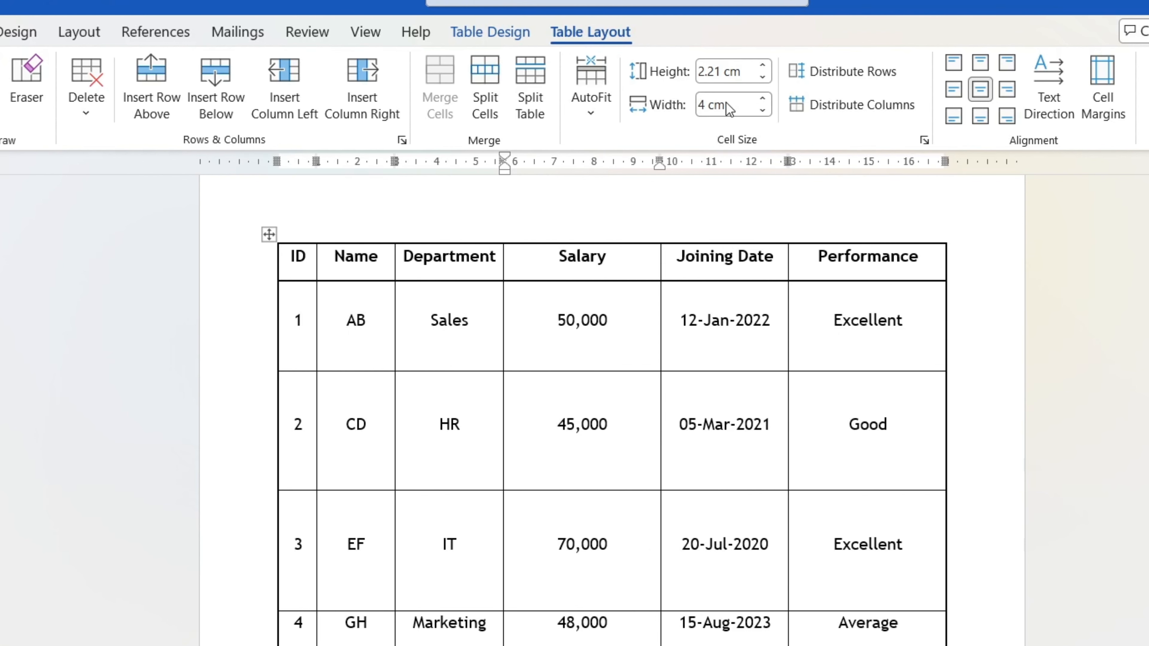
click(630, 277)
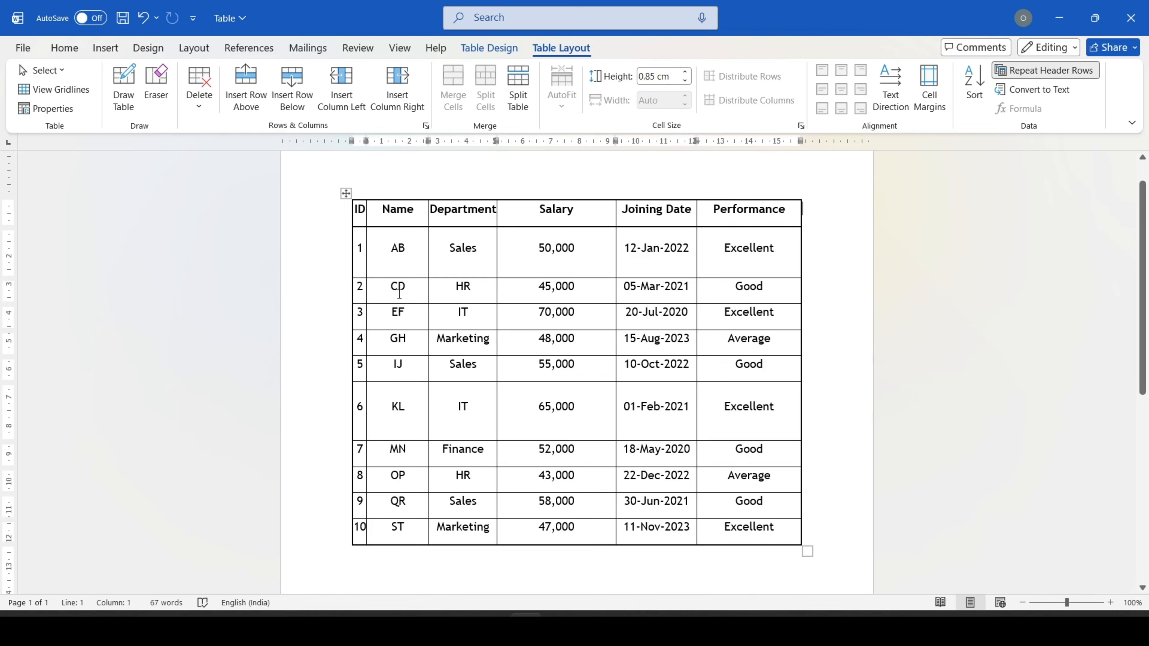
Select the whole table and distribute its rows and columns evenly.
click(346, 193)
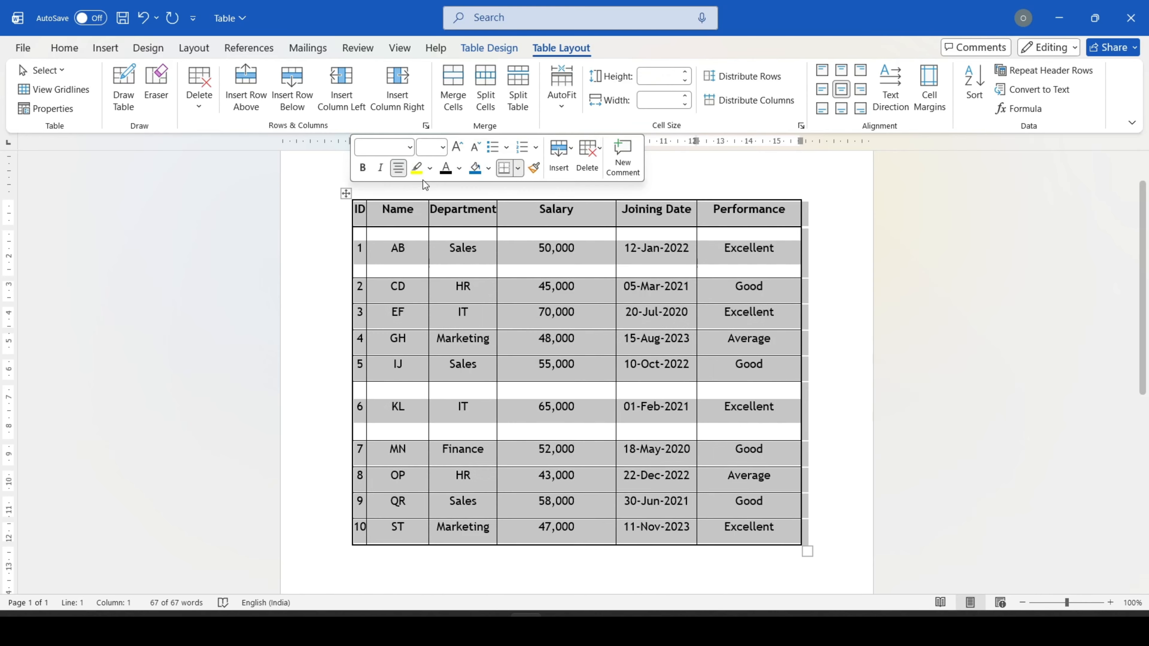
click(520, 269)
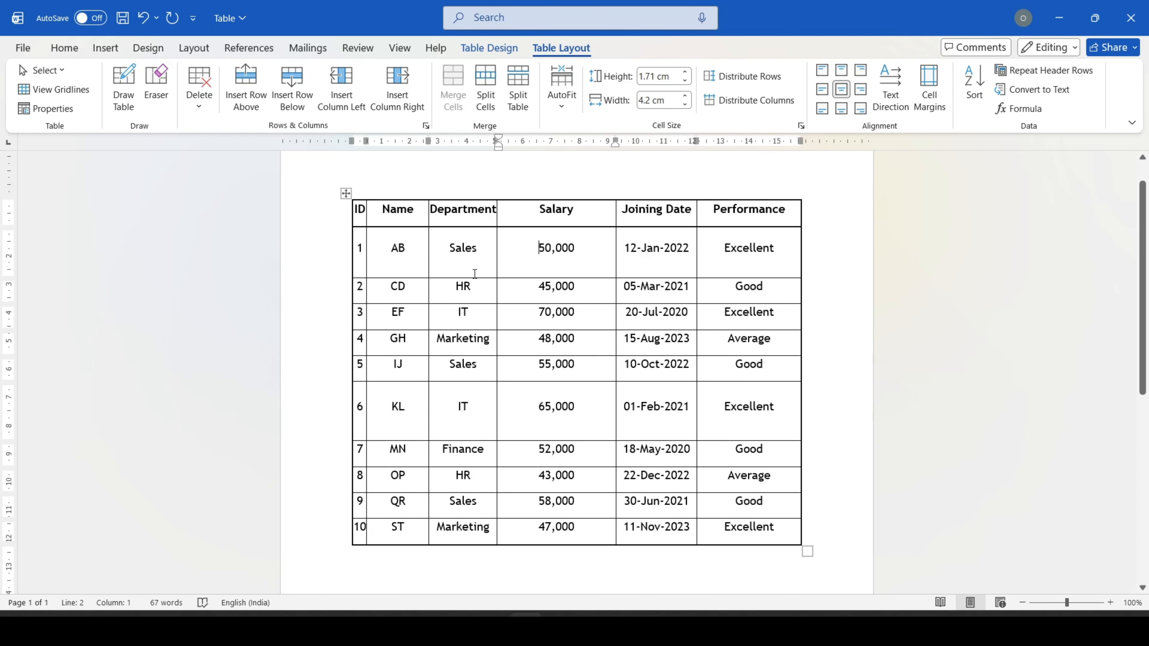
click(346, 192)
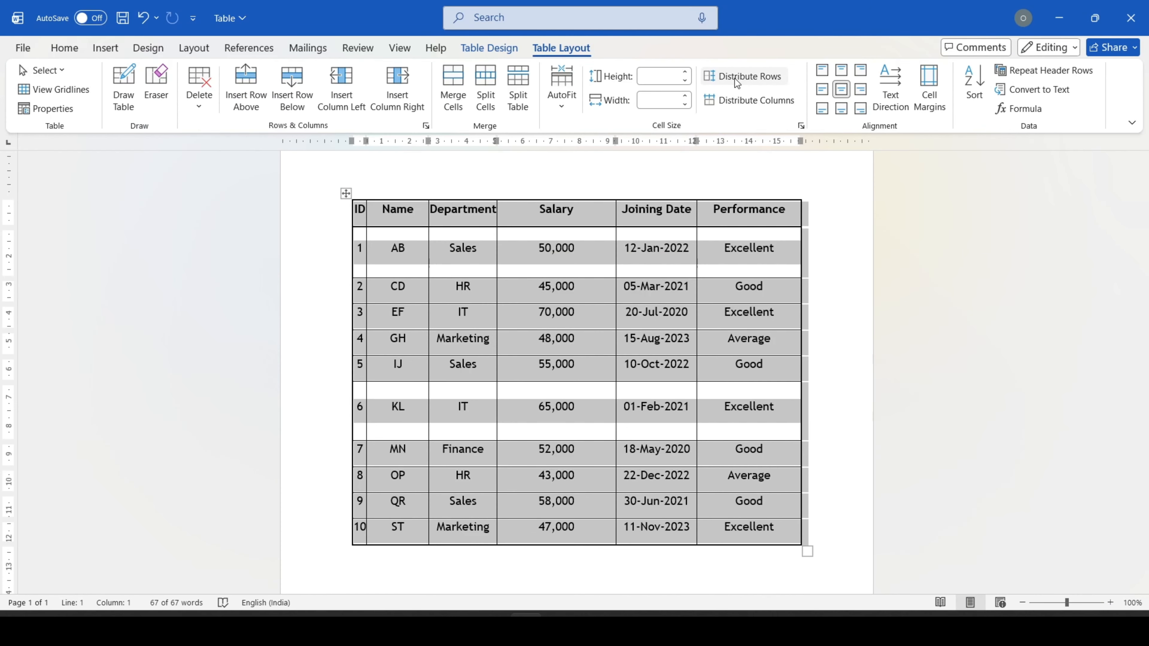
click(734, 78)
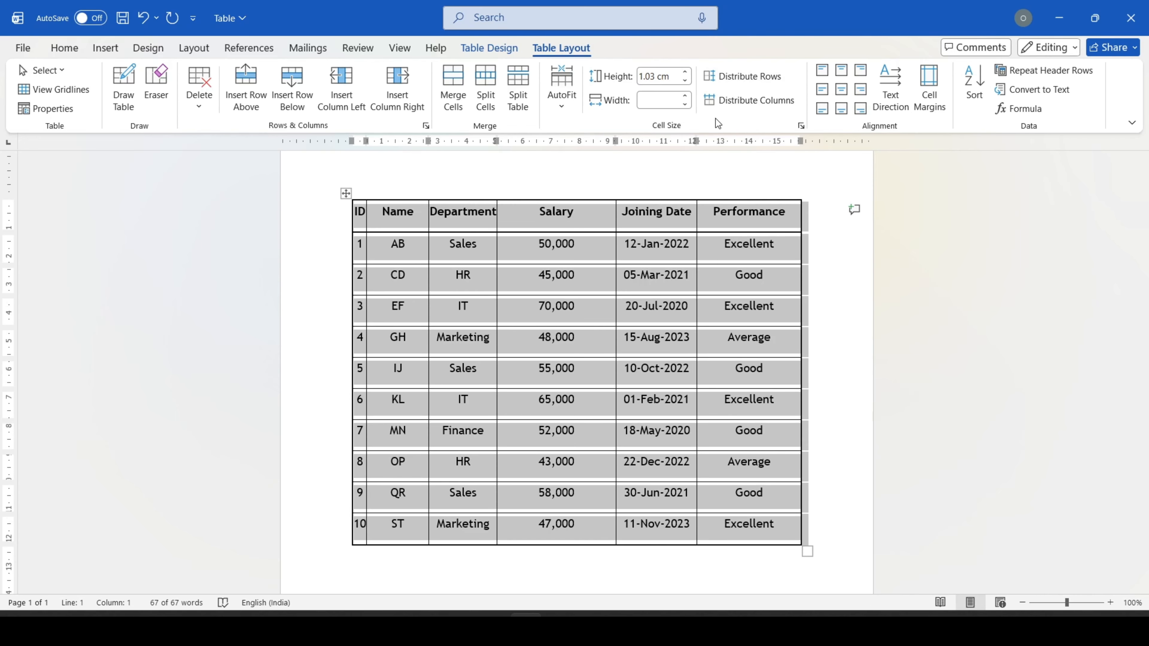
click(737, 106)
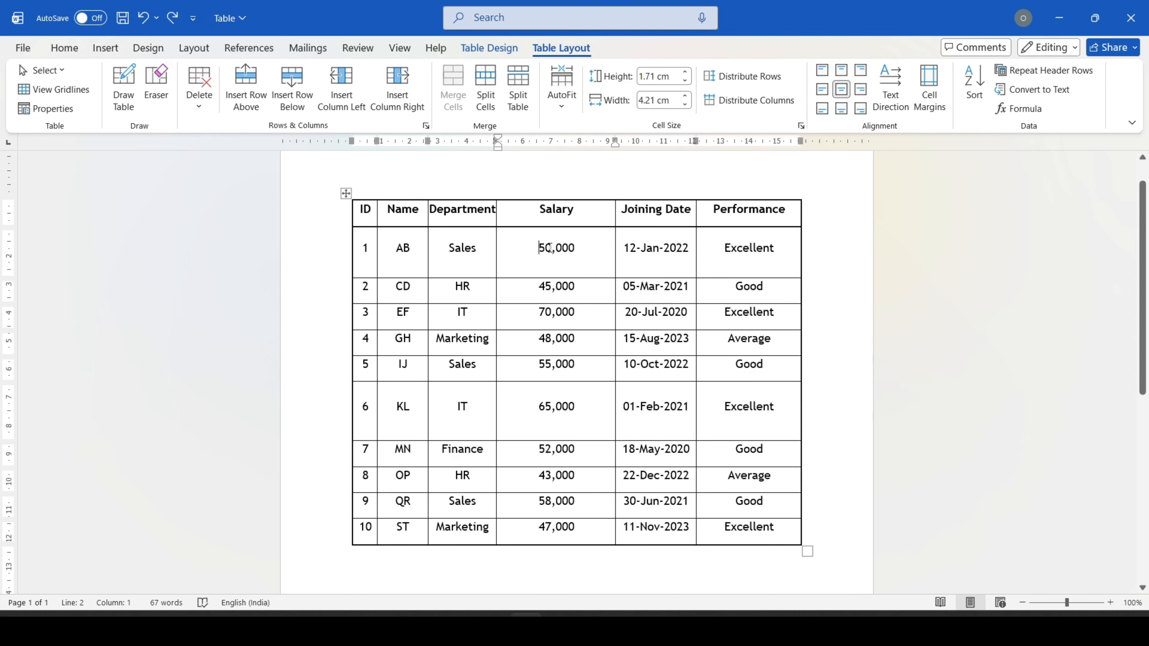
Apply AutoFit Contents to the table so the column widths follow the cell text.
click(559, 234)
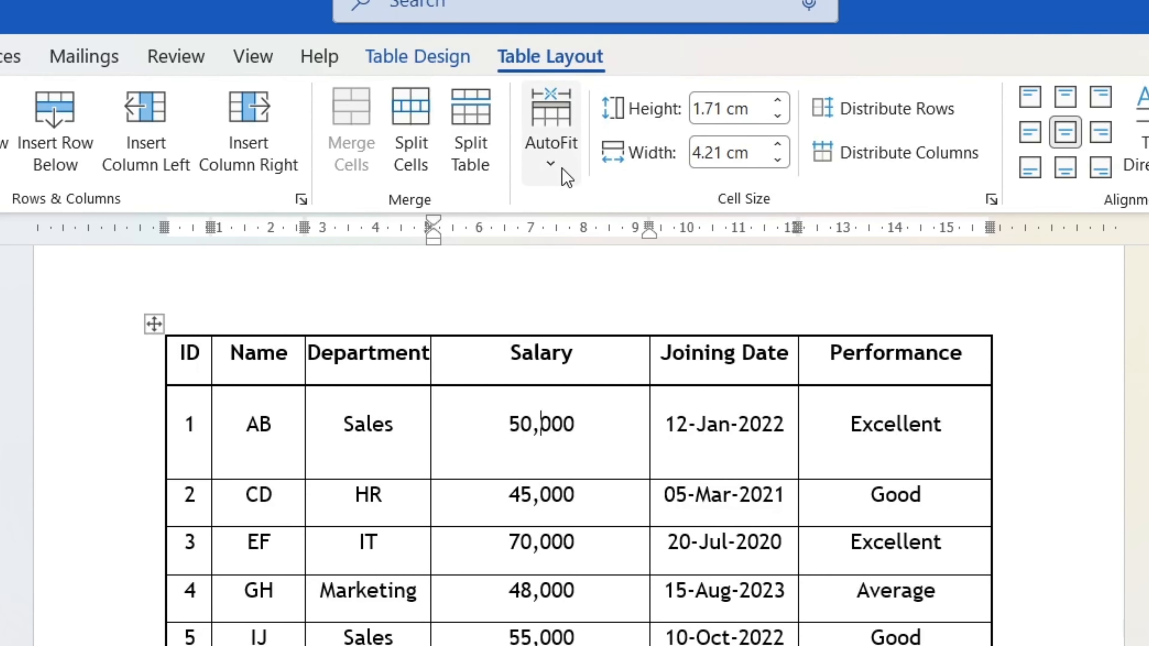
click(566, 176)
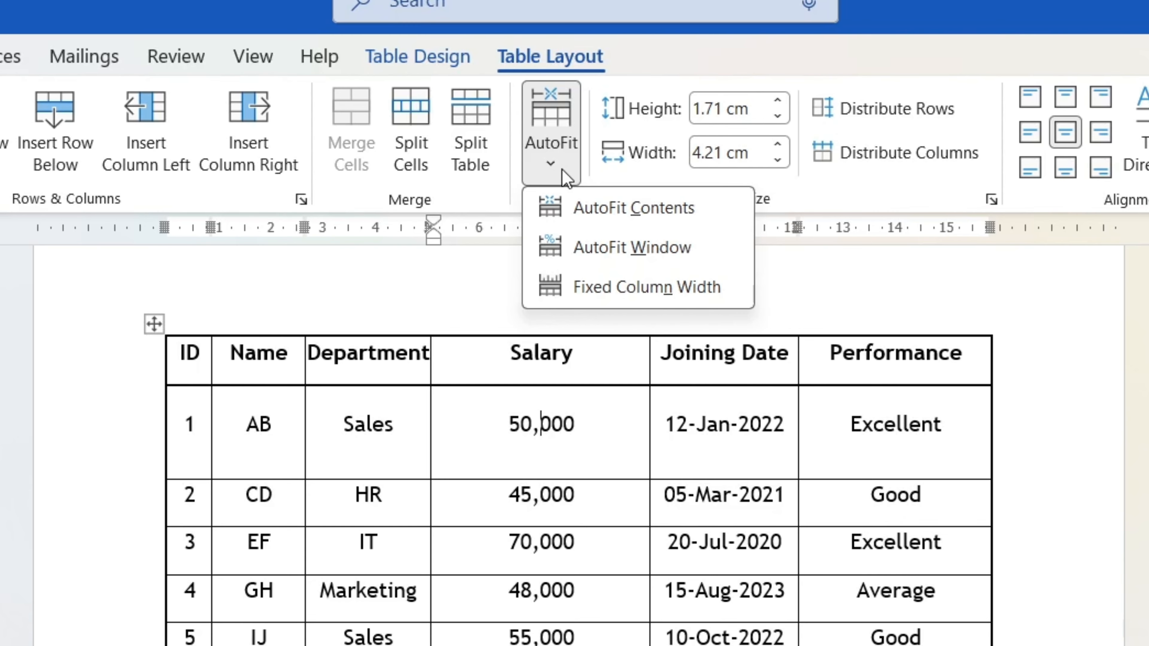
click(587, 210)
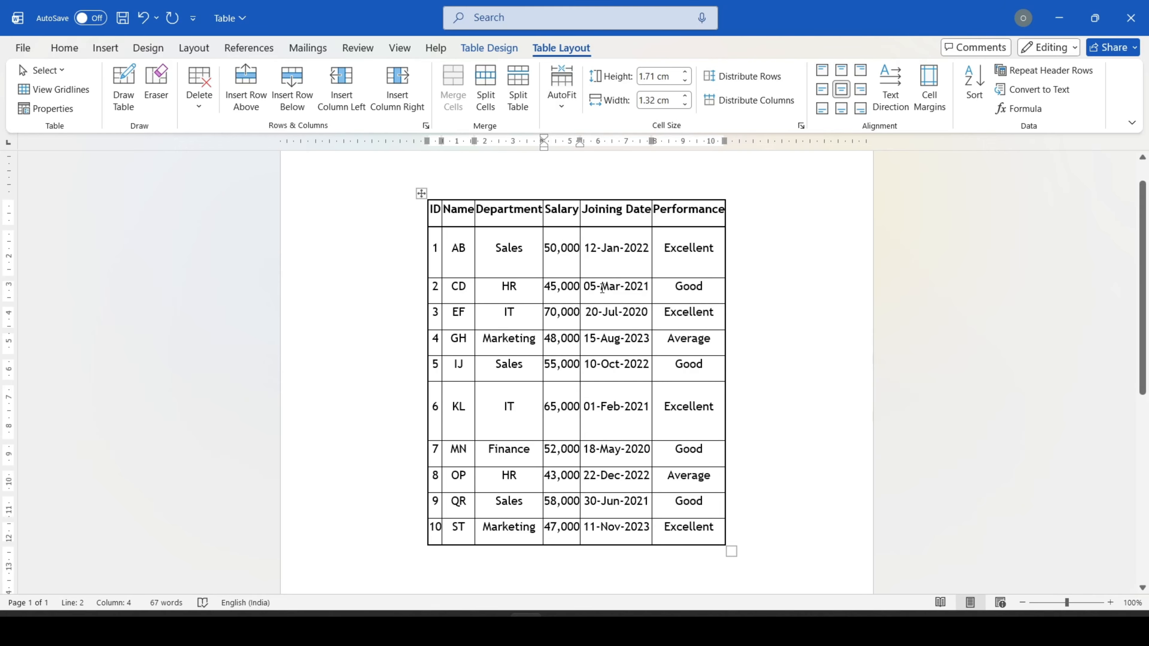
Test the content autofit by adding a long run of "s" to "Sales" in the ID 1 row, and undo the typing.
click(535, 246)
text(ssssssssssssssssssssssssssss)
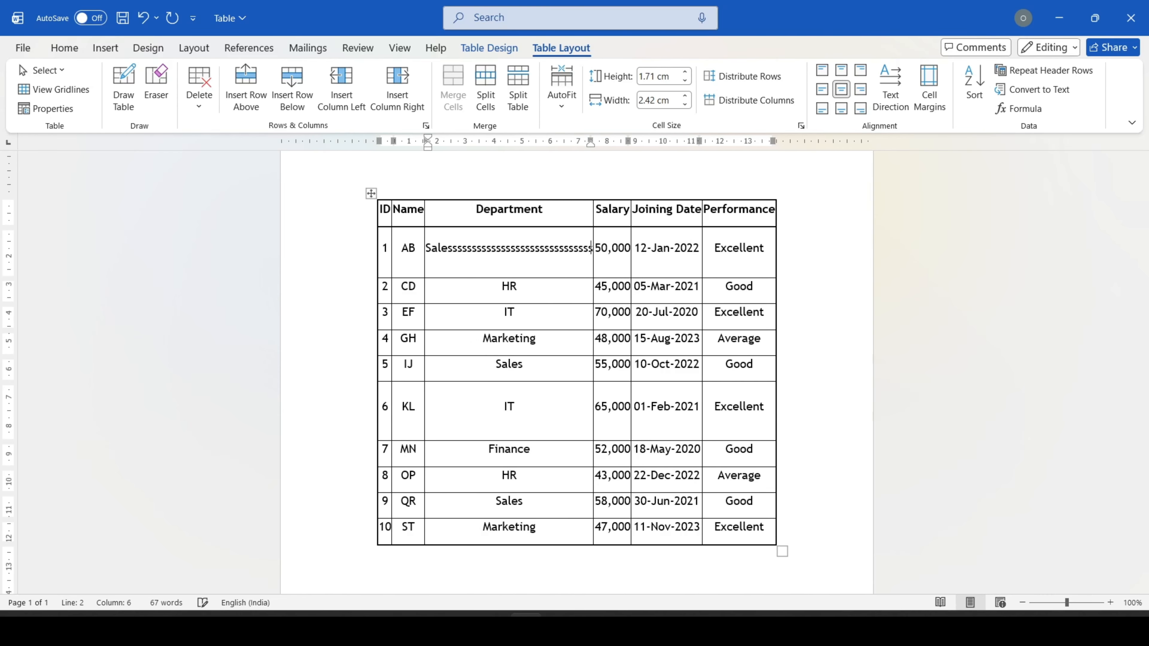
text(sssssss)
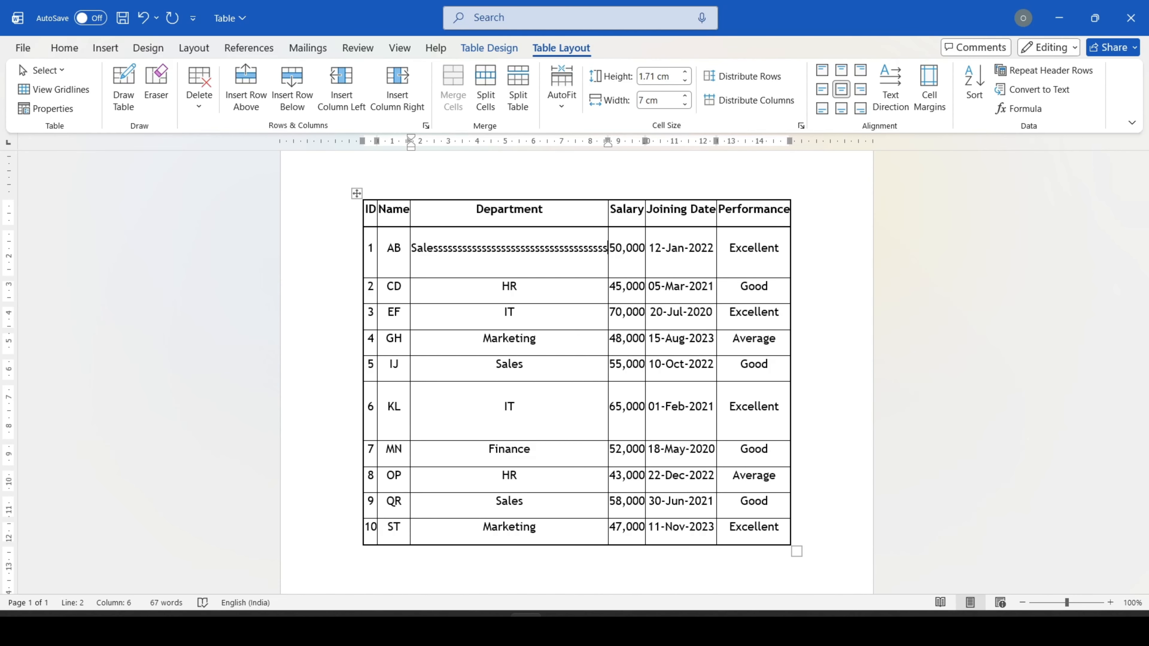
key(ctrl+z)
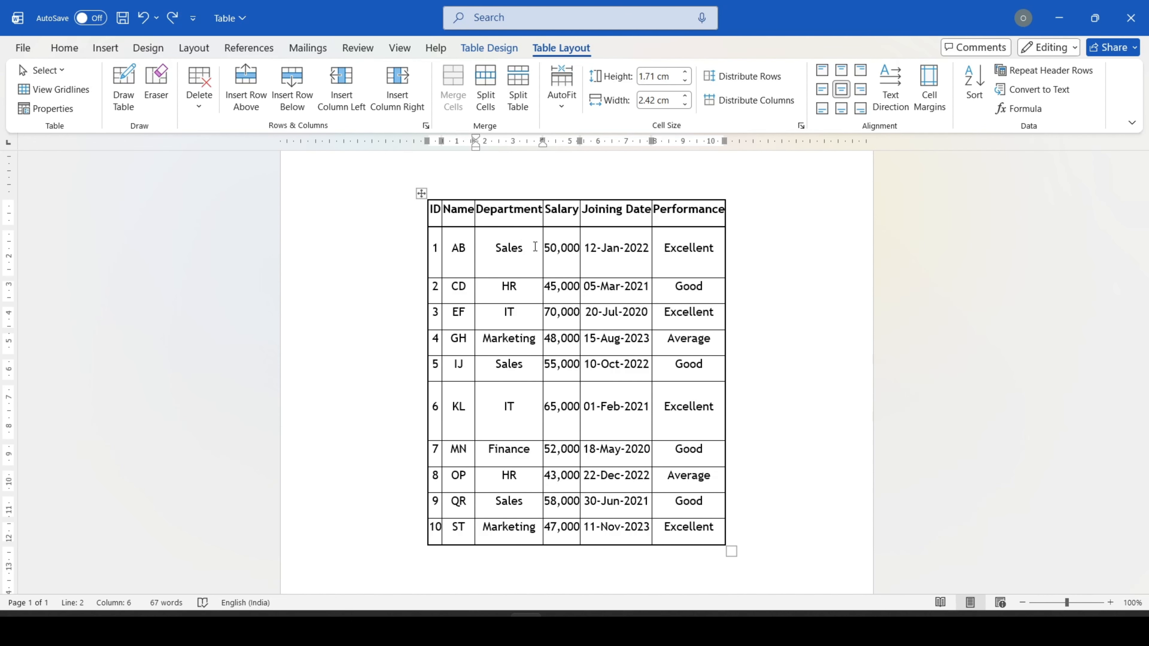
Apply AutoFit Window to the table, and set it to Fixed Column Width.
click(562, 96)
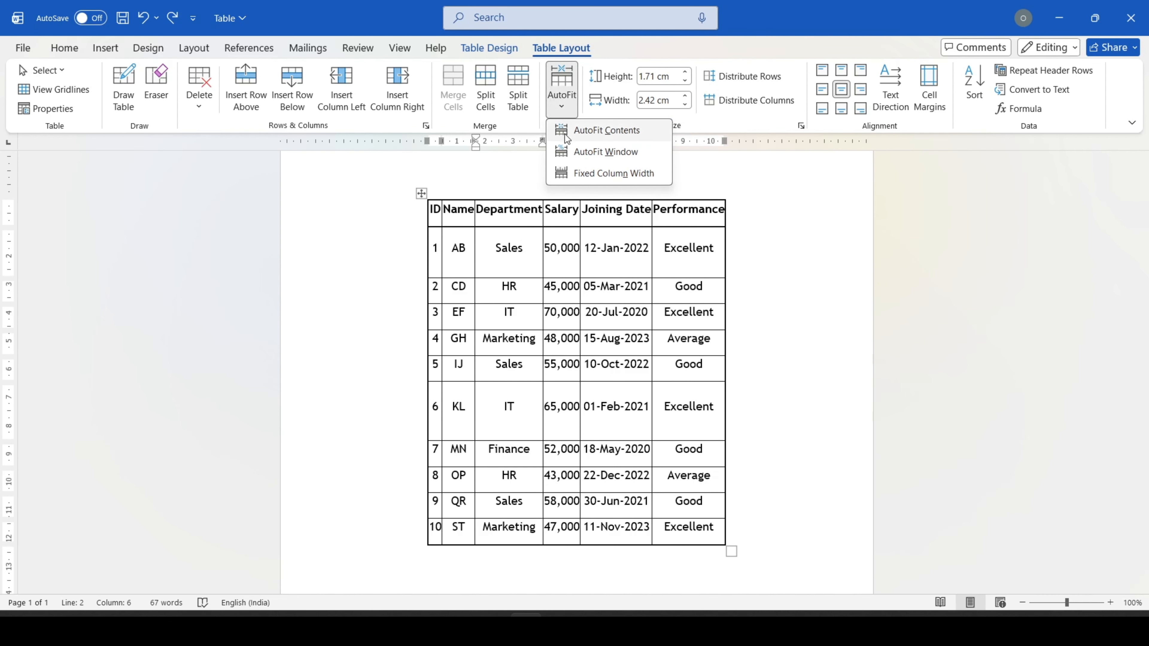
click(605, 152)
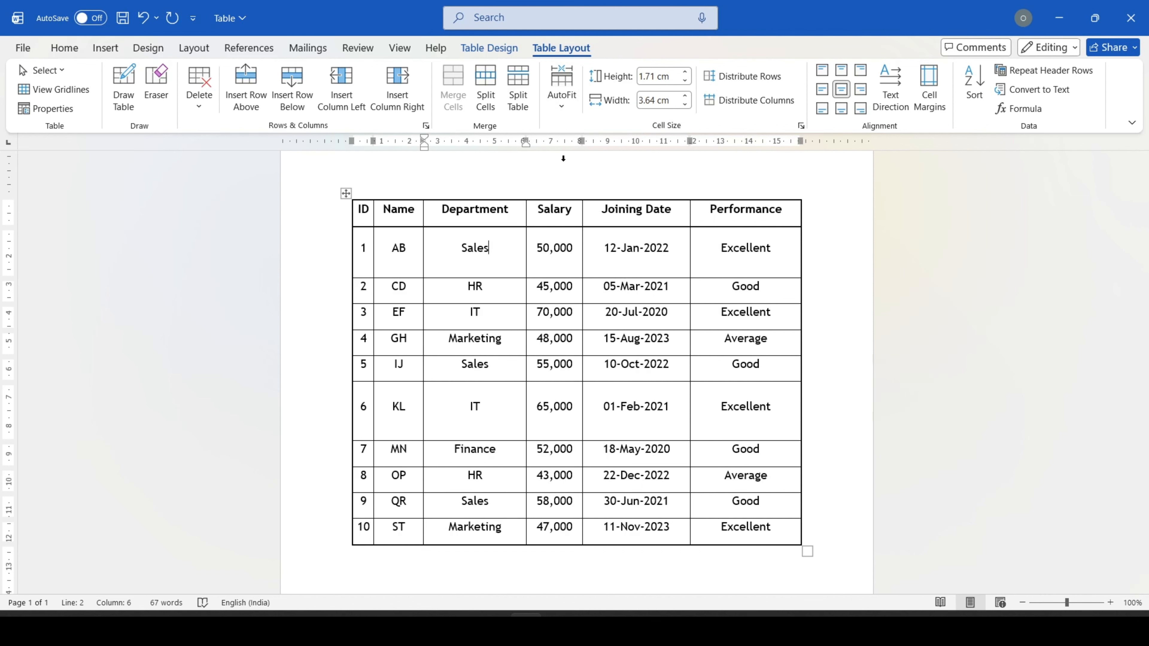
click(561, 88)
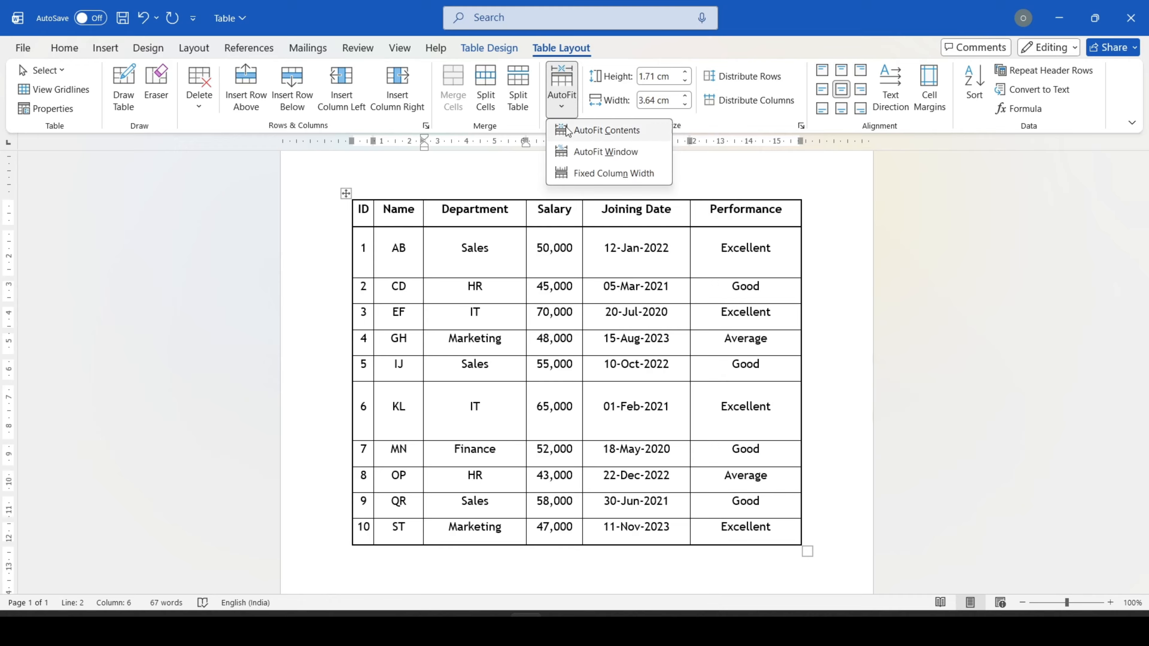
click(576, 174)
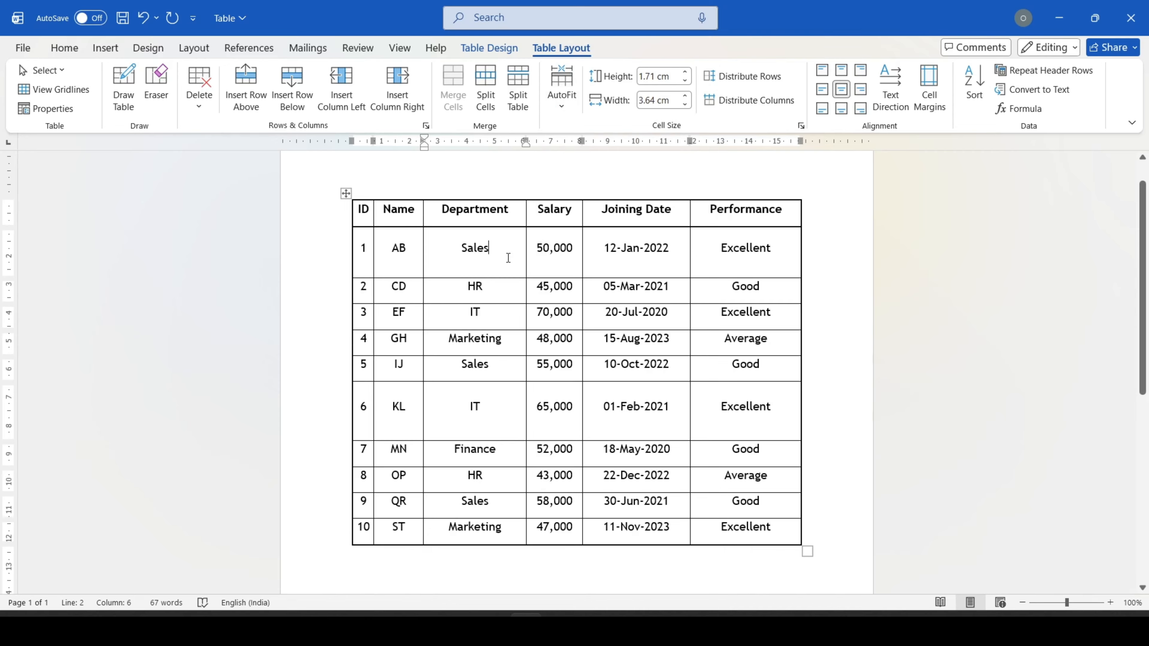
Test the fixed column width with a very long run of "s" after "Sales" in the ID 1 row, and undo the typing.
text(sssssssssssssssssssssssss)
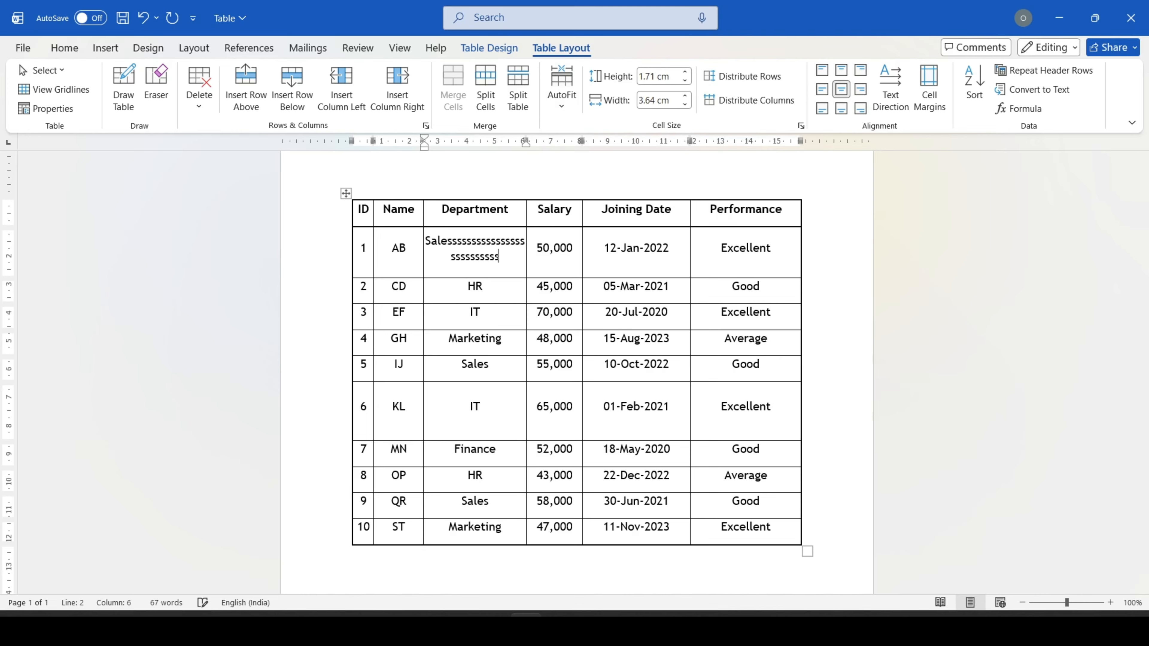
text(ssssssssssssssssssssssssssssssssssssssssssssssssssssssssssssssssssssssssss)
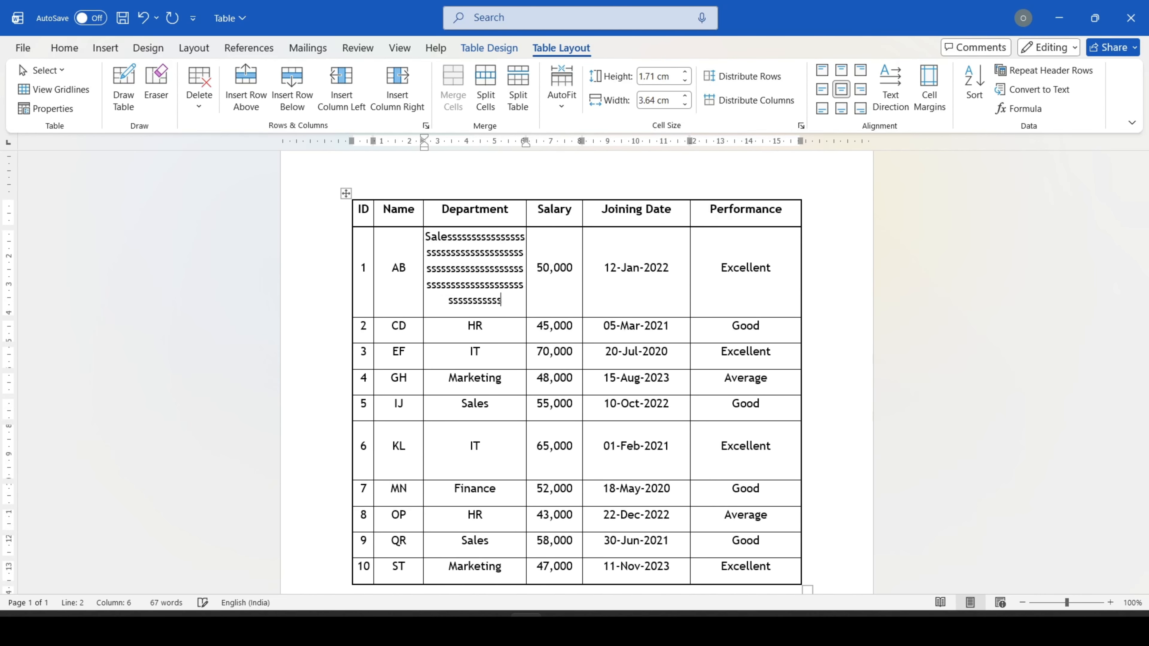
text(ssss)
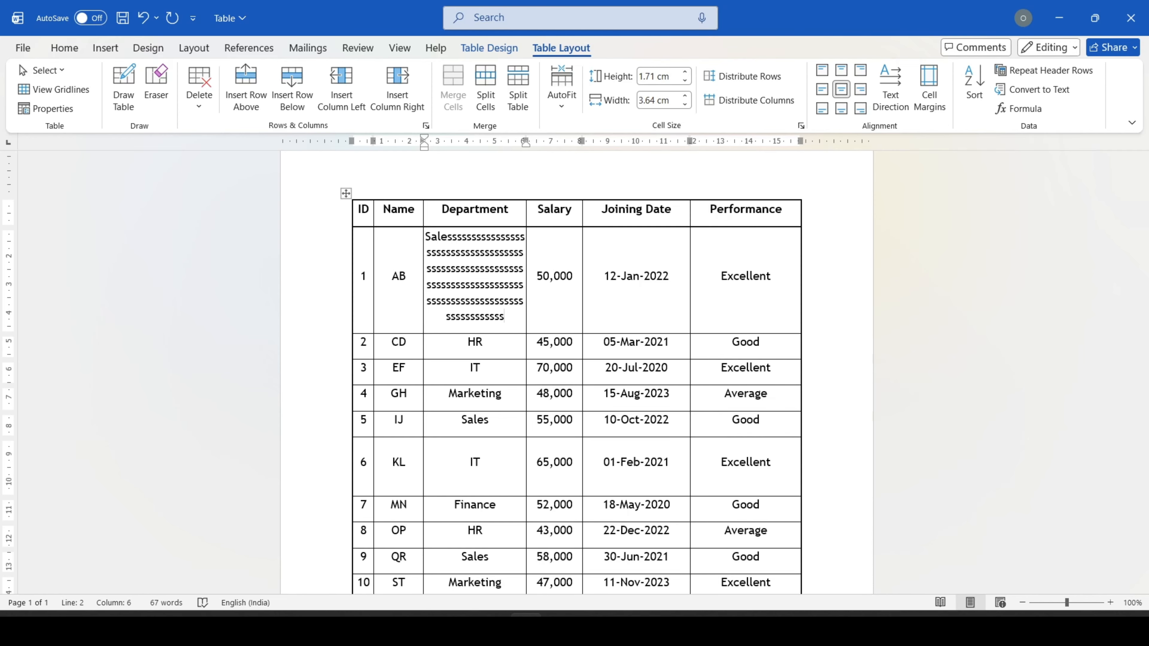
key(ctrl+z)
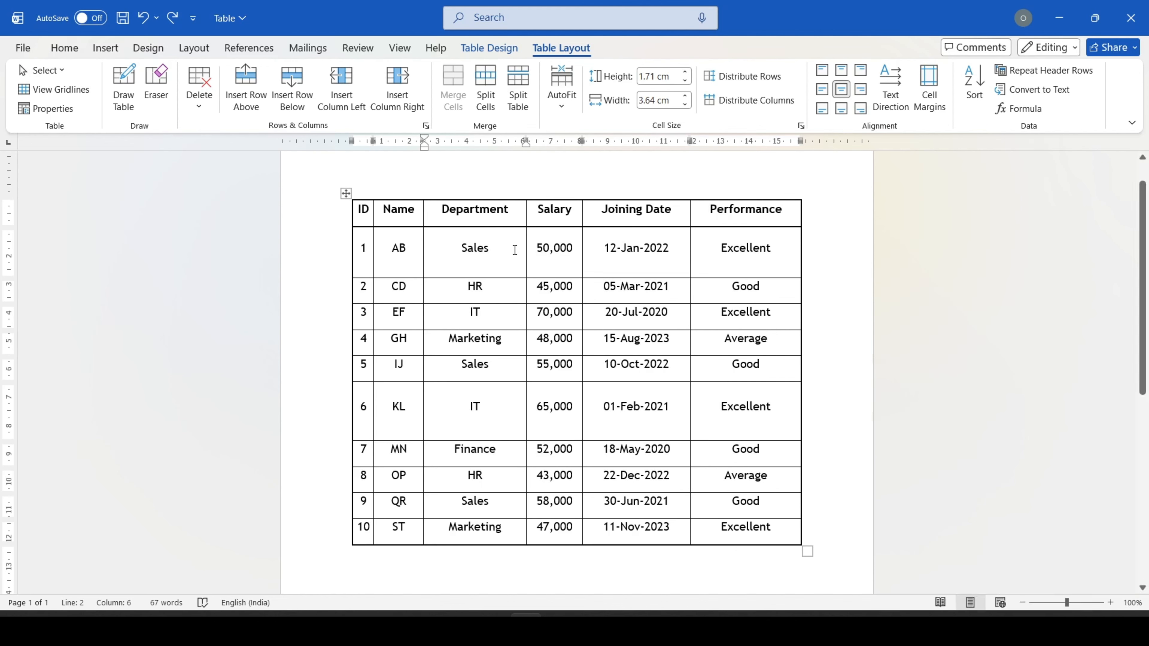
Specify a row height of 4 cm for the ID 2 row in Table Properties.
click(640, 301)
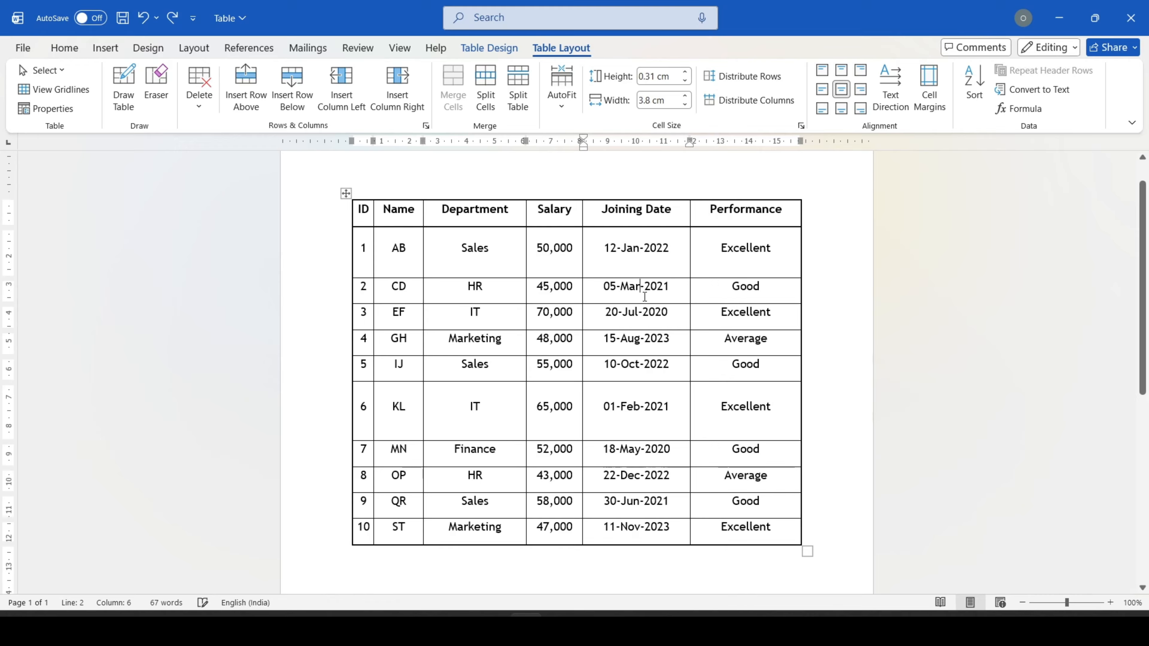
right_click(669, 286)
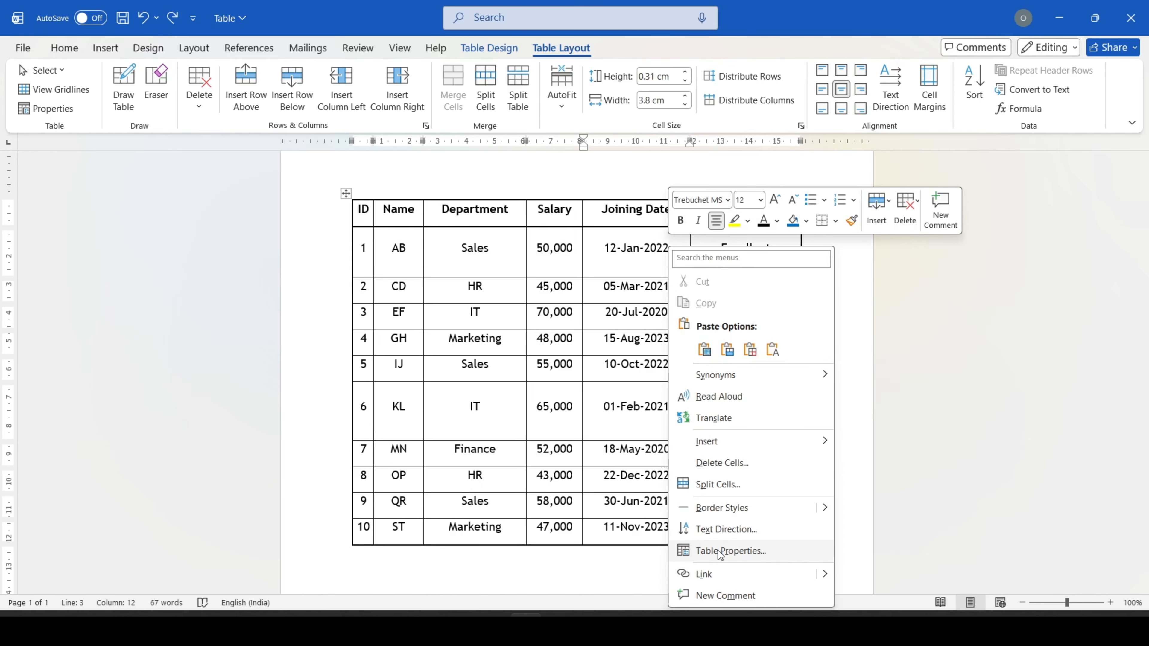
click(729, 551)
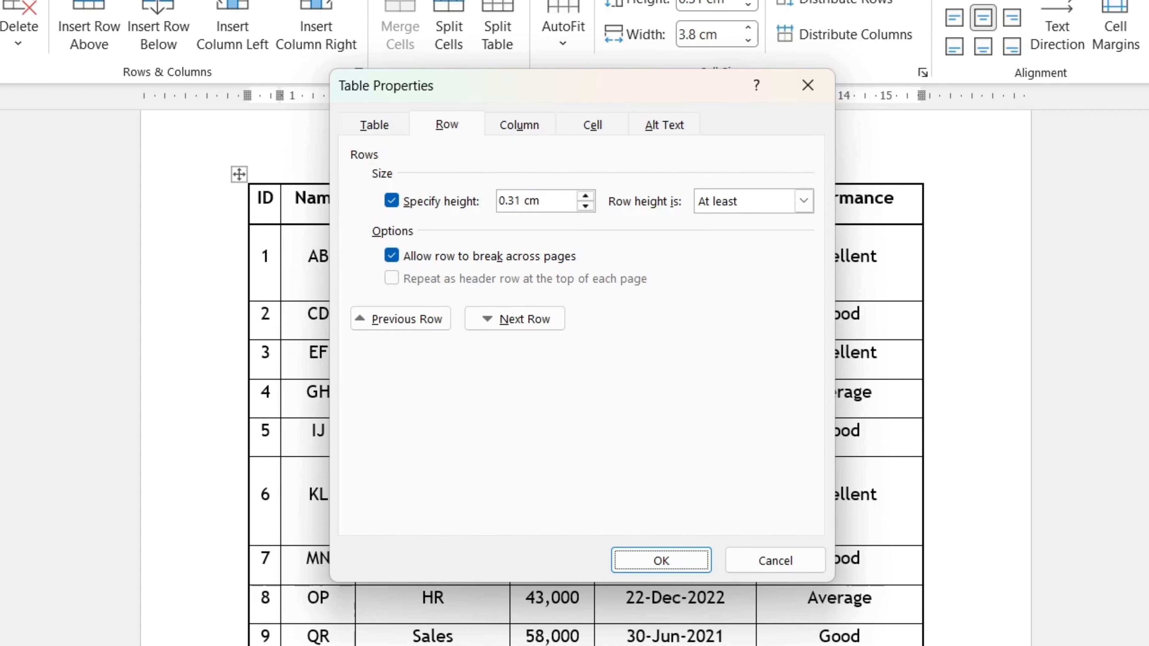
click(497, 128)
click(465, 129)
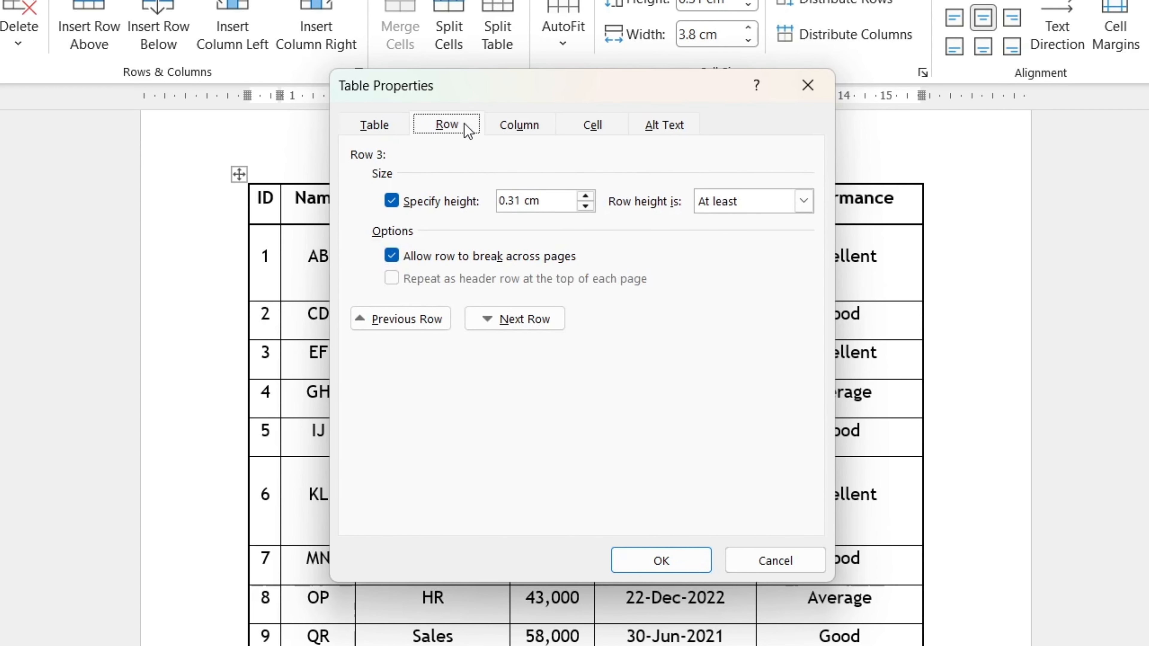
click(519, 130)
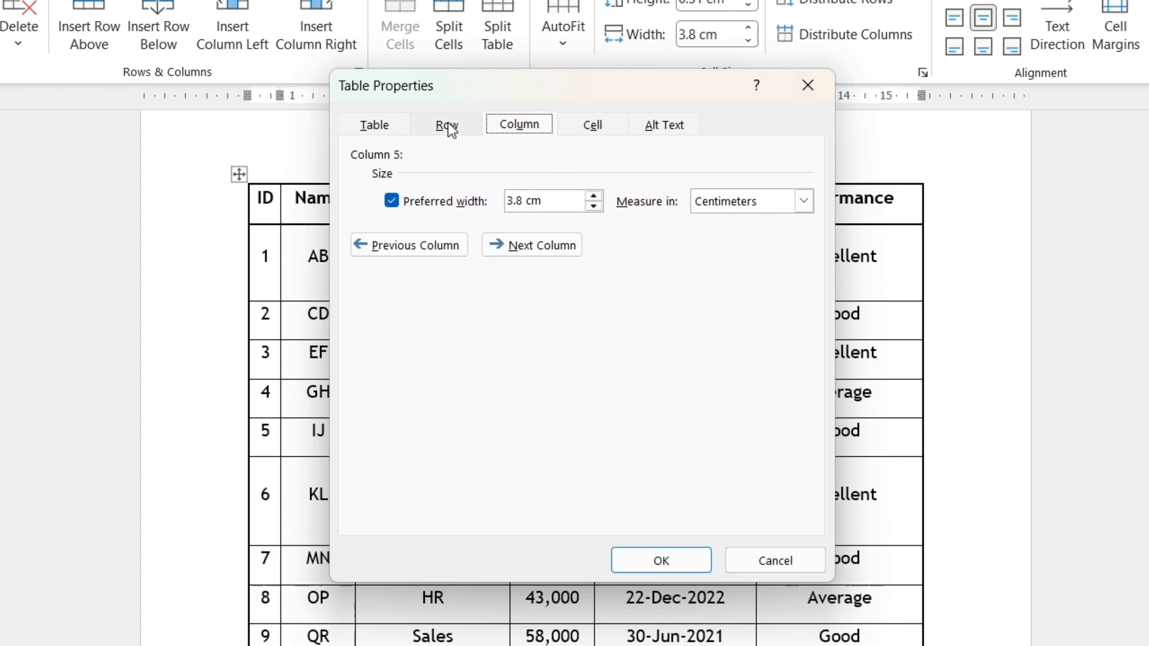
click(448, 124)
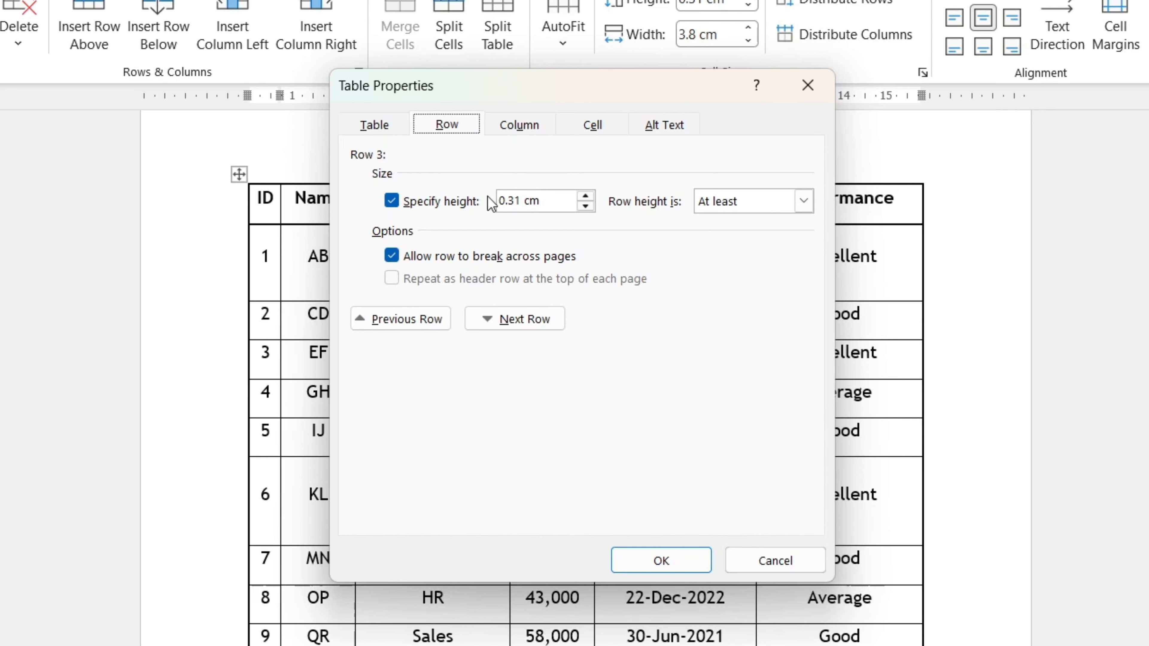
click(586, 197)
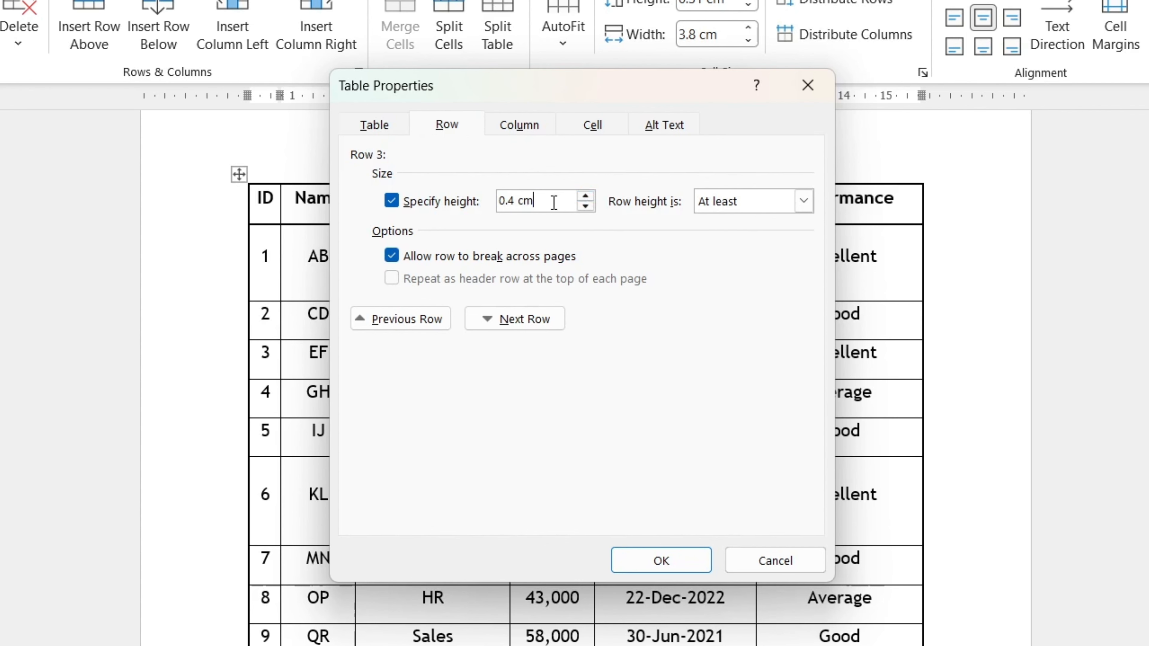
drag(551, 200, 490, 204)
text(4)
Specify a height of 6 cm for the ID 3 row and apply the table properties.
click(534, 325)
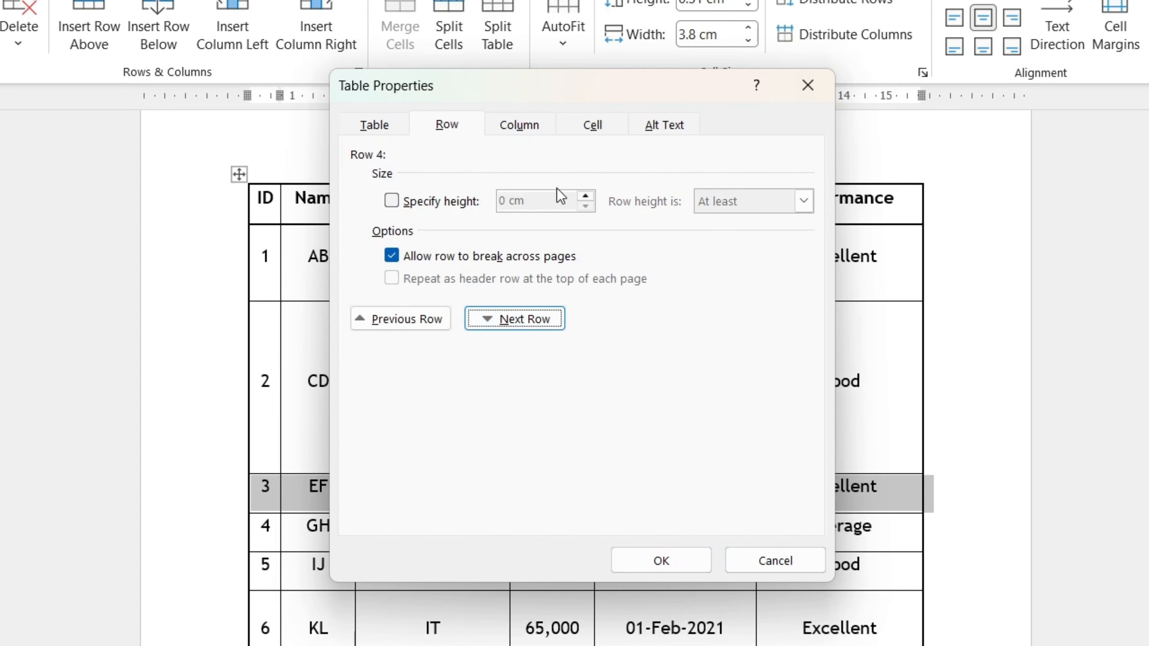
click(442, 201)
drag(527, 202, 469, 210)
text(6)
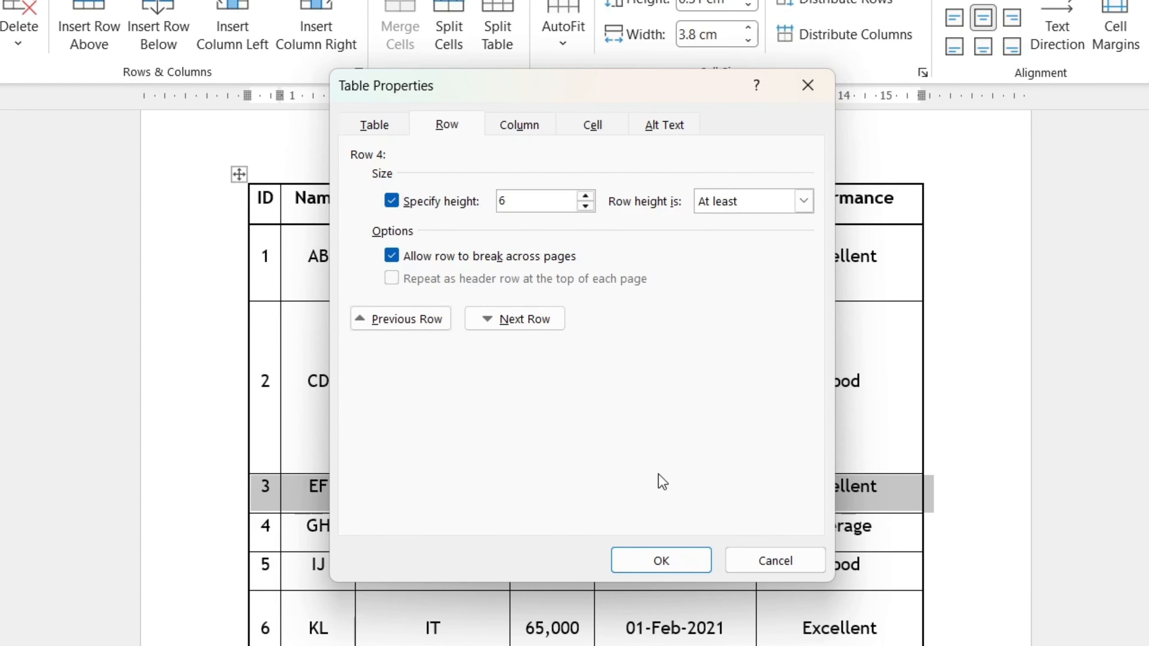
click(672, 559)
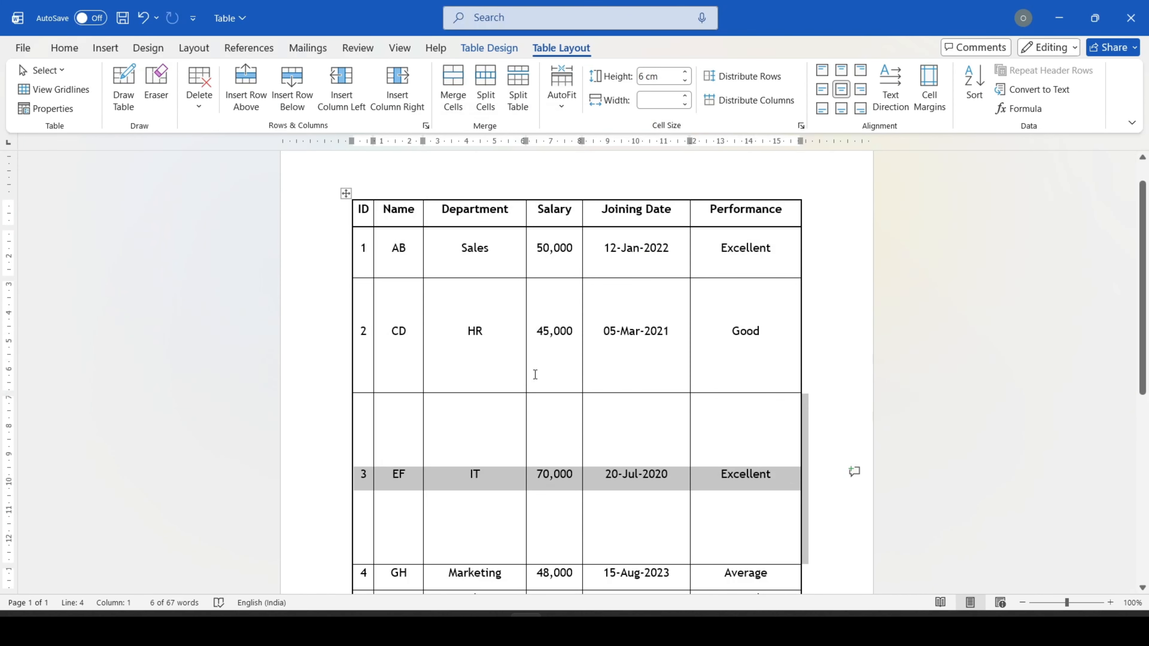
scroll(533, 353, down, 3)
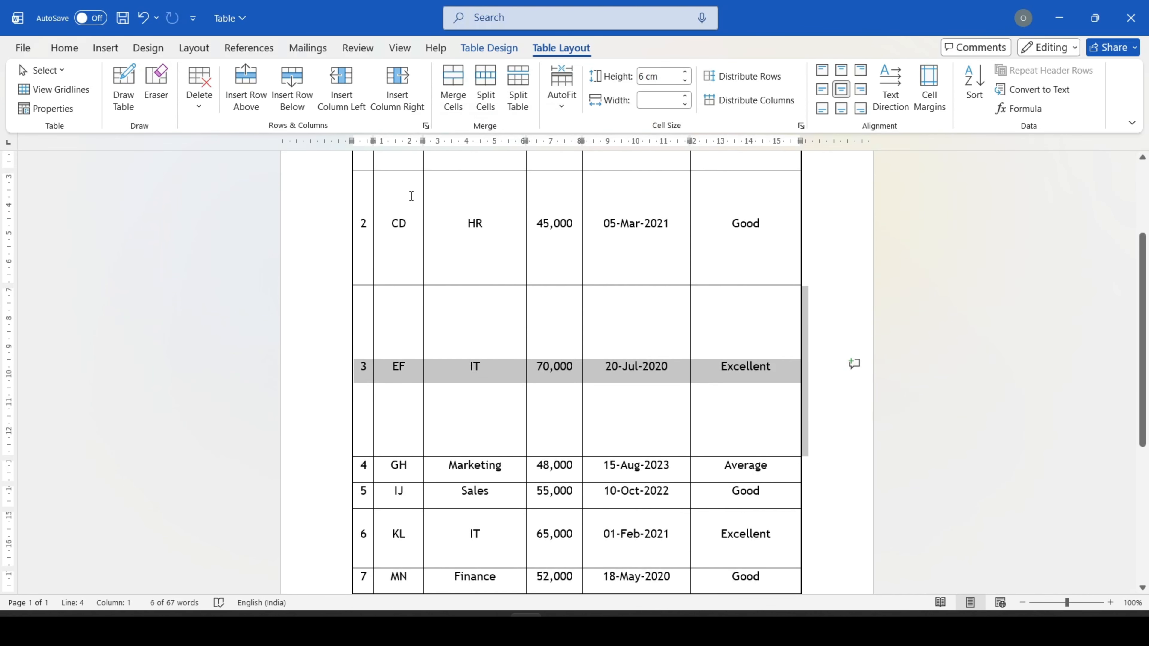
scroll(371, 294, up, 1)
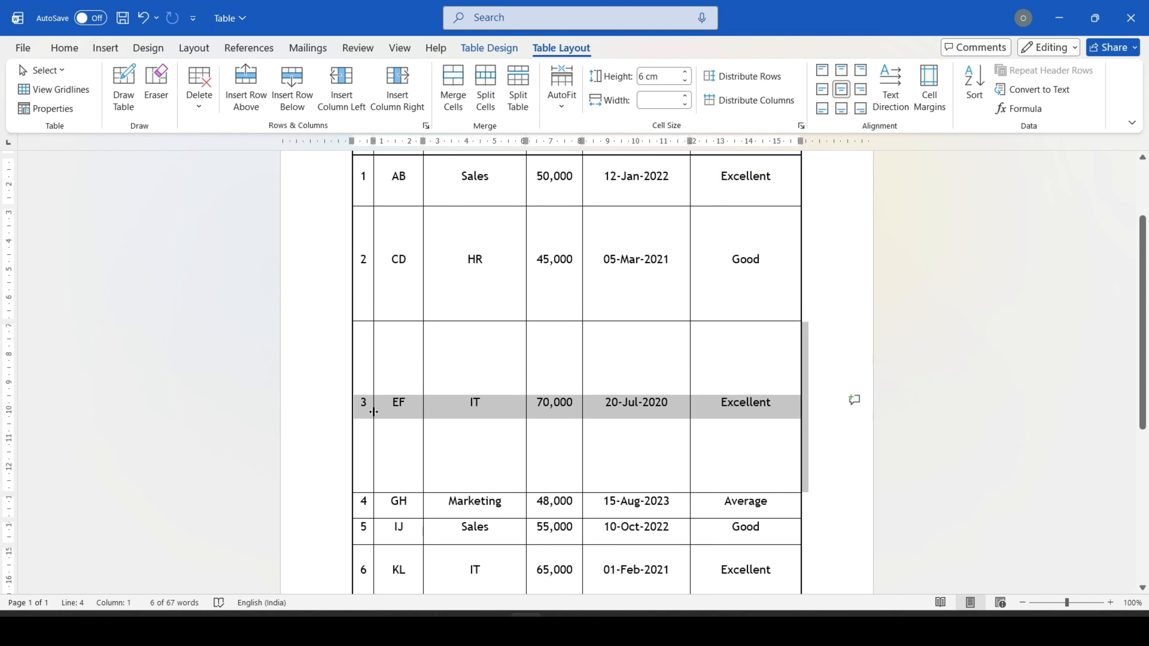
scroll(412, 428, up, 2)
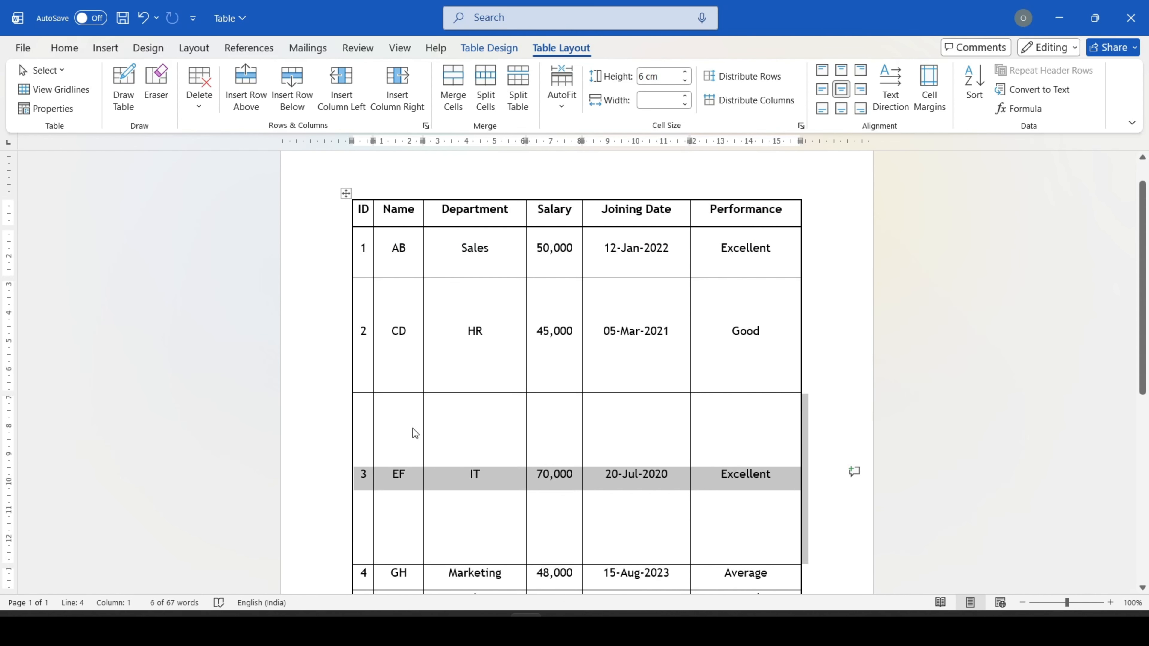
Open Table Properties from the ID 2 row and go through the preferred width settings from the Department column to the Performance column.
click(471, 361)
right_click(468, 362)
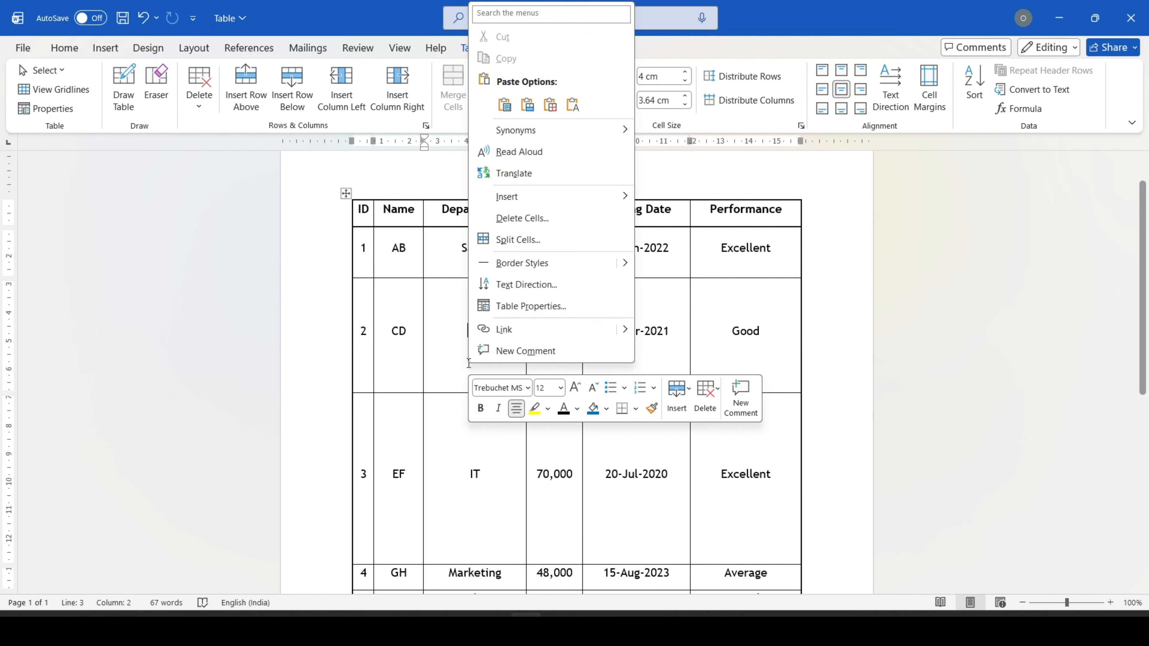
click(541, 307)
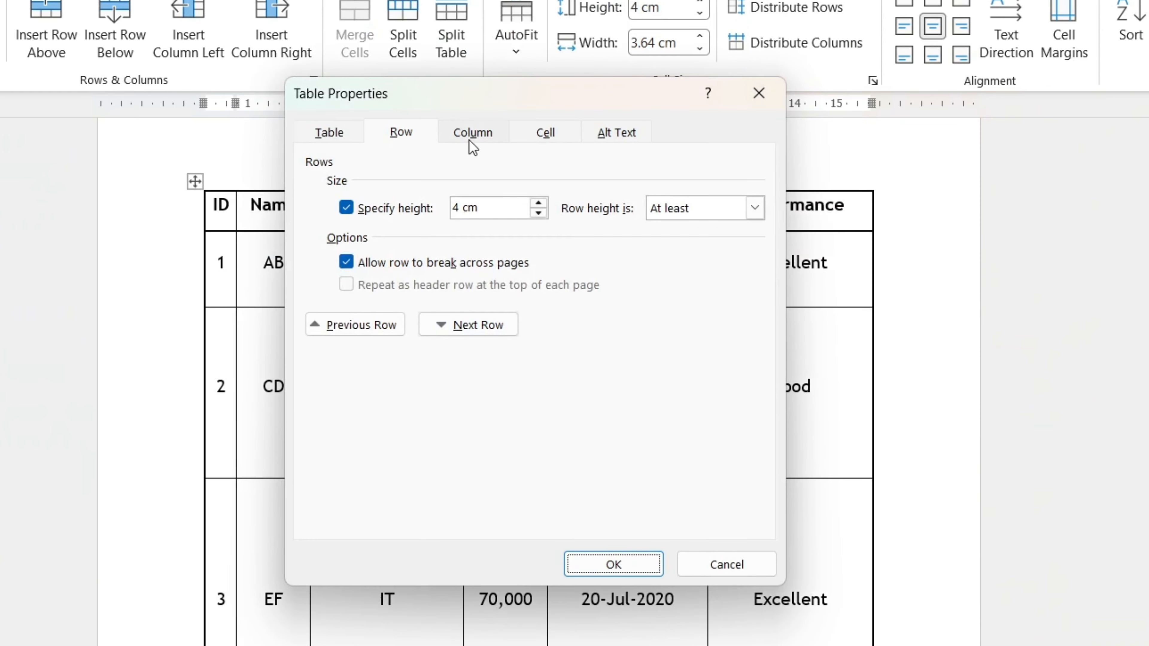
click(531, 164)
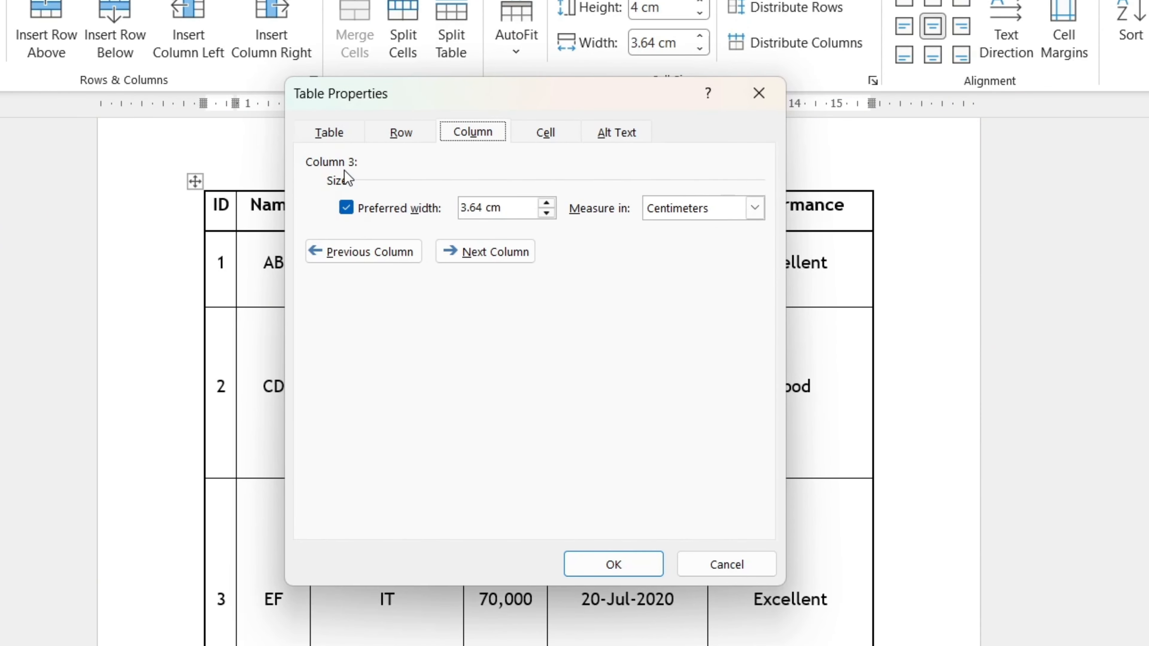
click(460, 252)
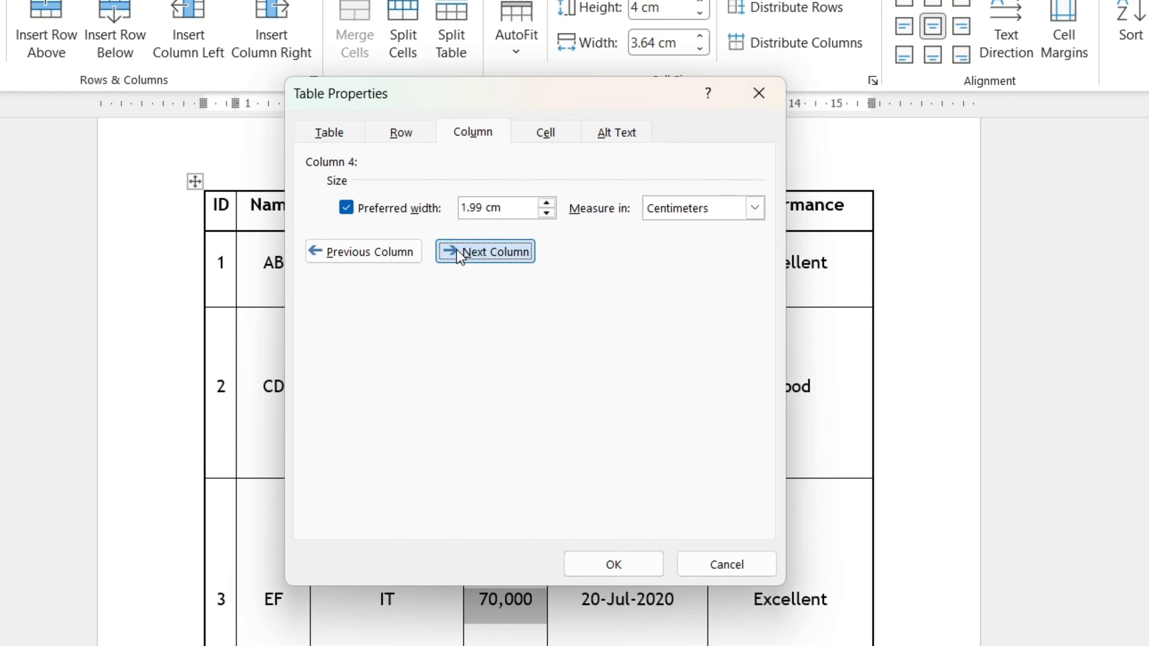
click(459, 253)
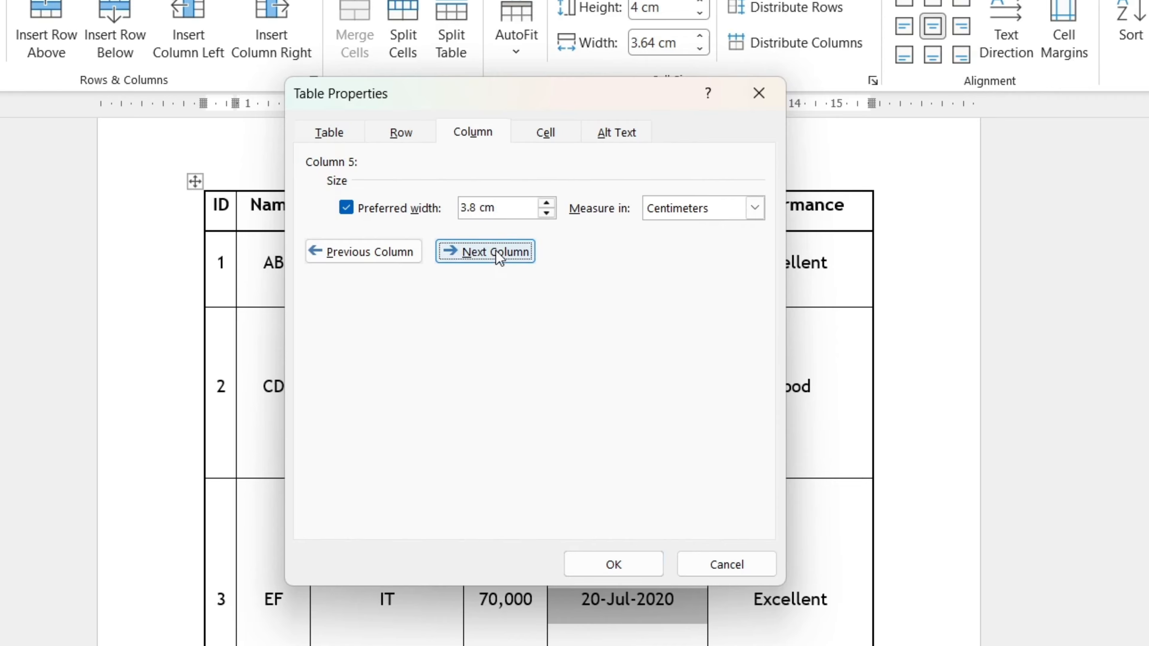
click(486, 252)
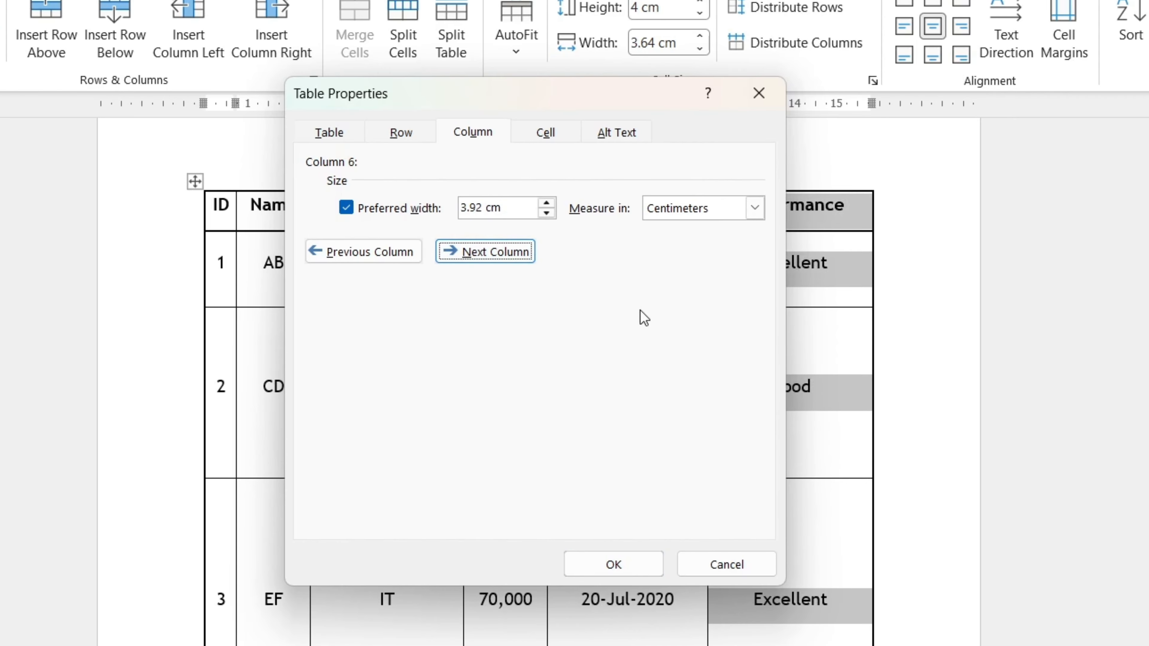